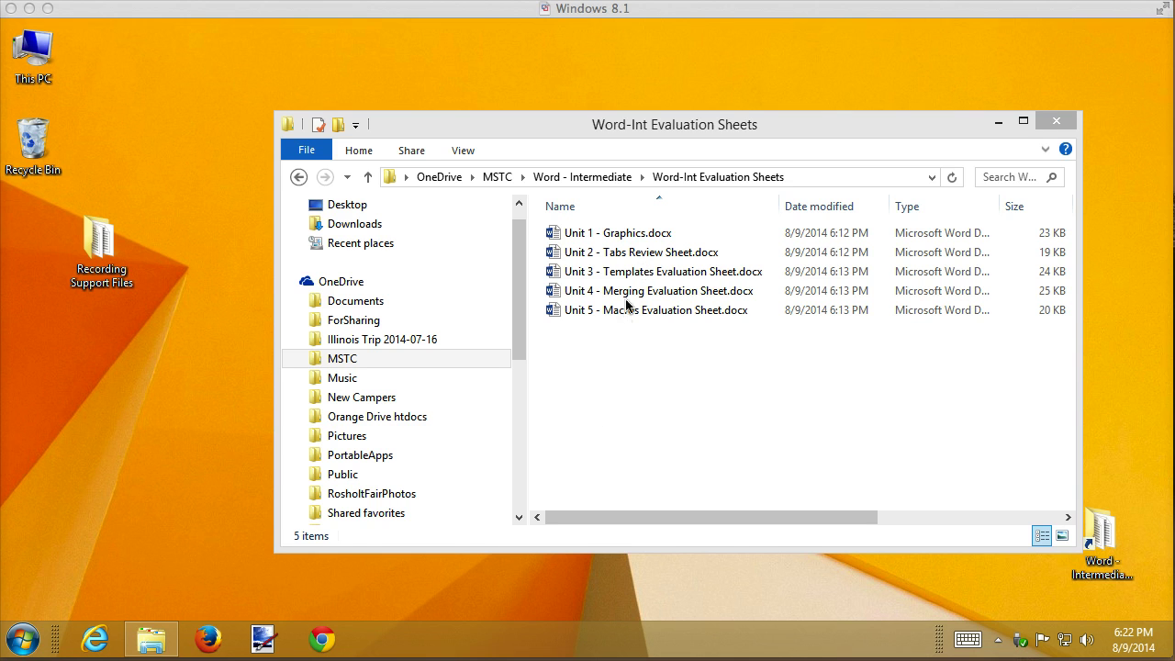
Step: Open Unit 2 - Tabs Review Sheet.docx from the evaluation sheets folder and look through its grading criteria
left_click(640, 255)
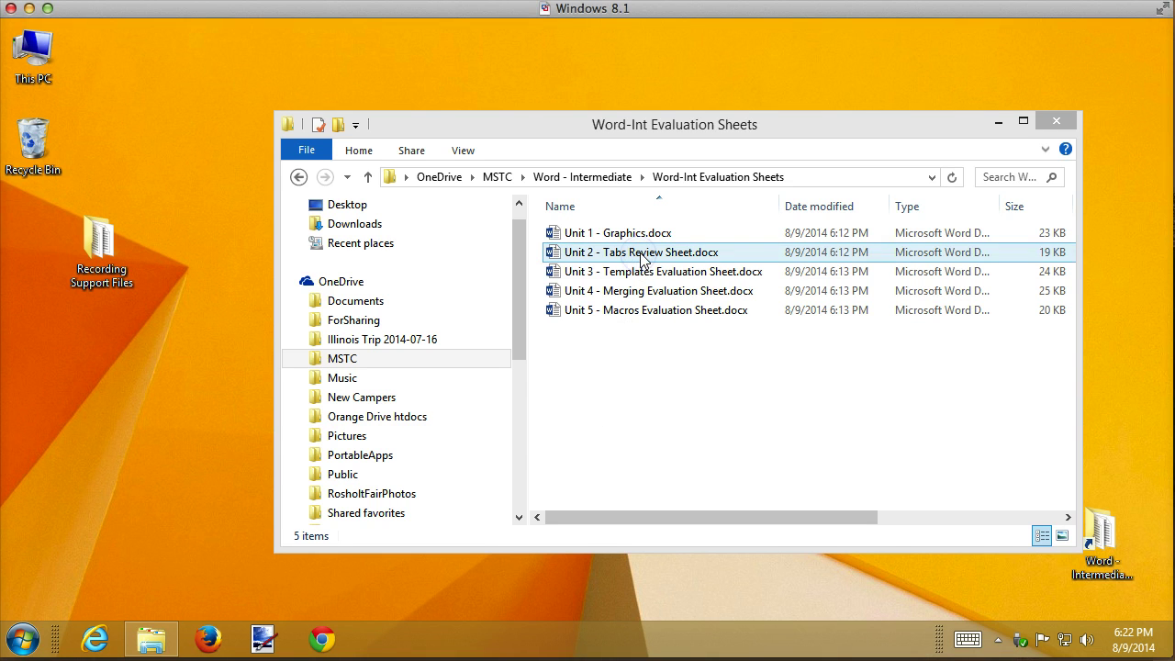
left_click(640, 257)
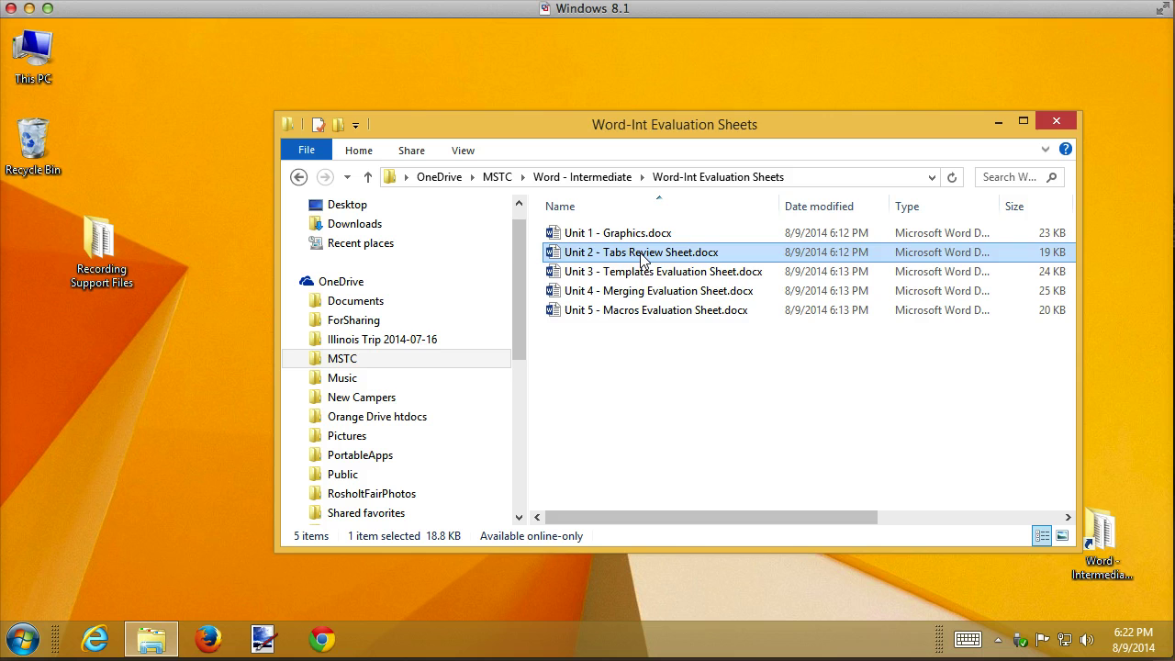
double_click(641, 255)
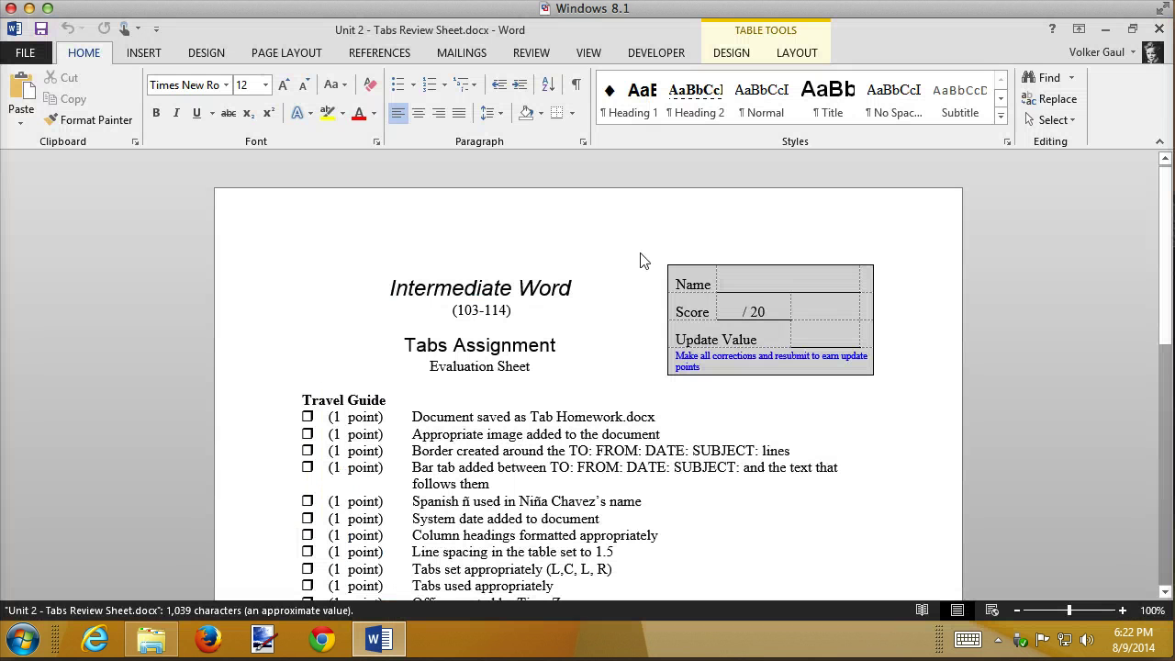
scroll(540, 452, "down", 3)
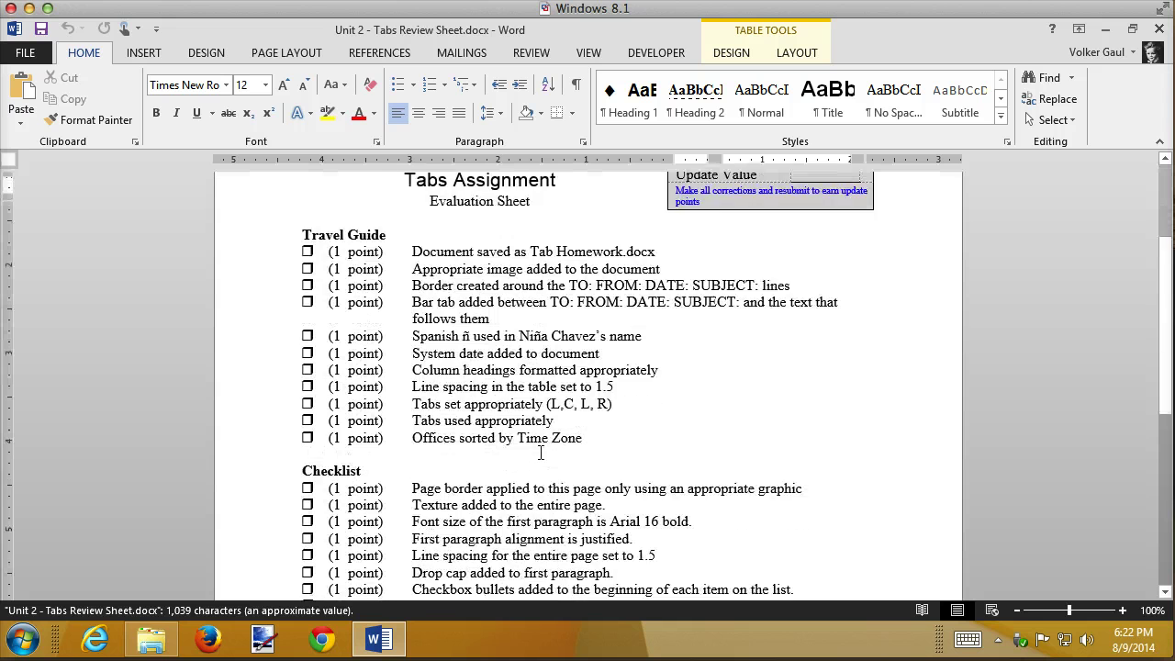
scroll(541, 453, "down", 4)
scroll(538, 453, "up", 5)
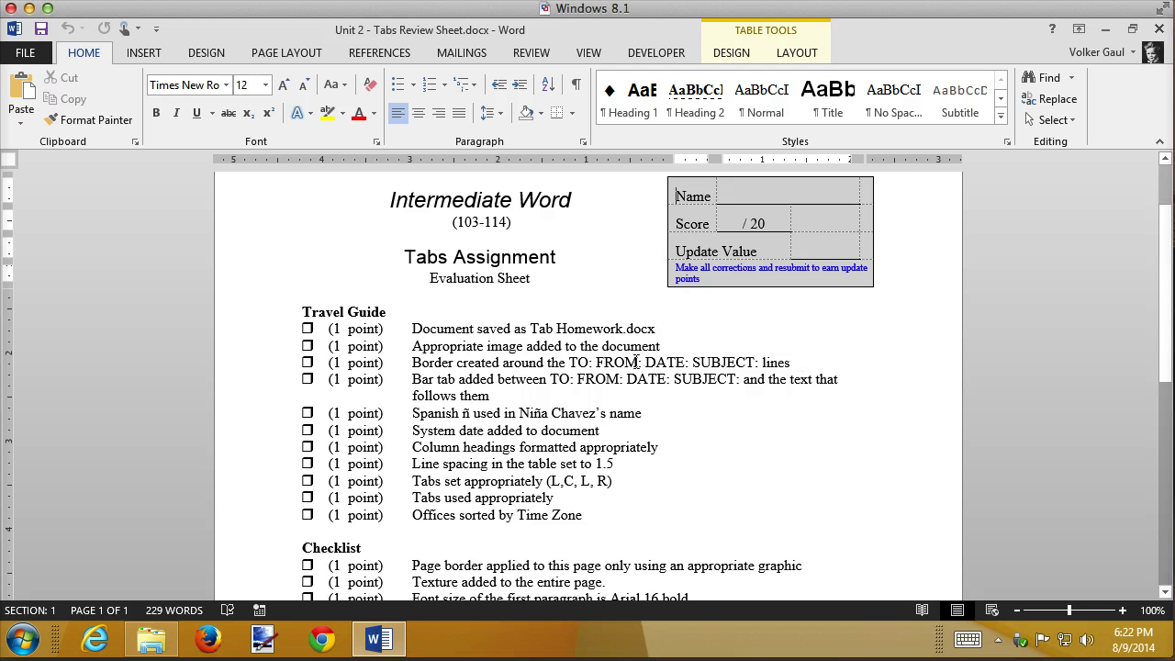
Step: Mark the border criterion under Travel Guide with a red checked box and add the comment "Any text"
left_click(539, 360)
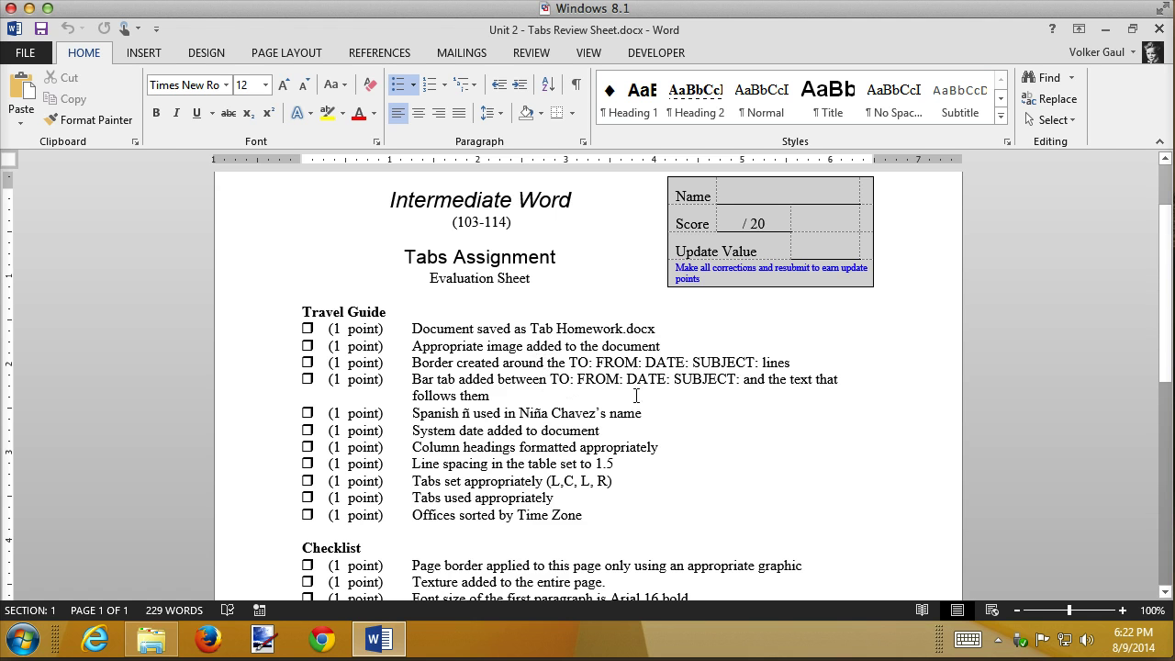
key("alt+c")
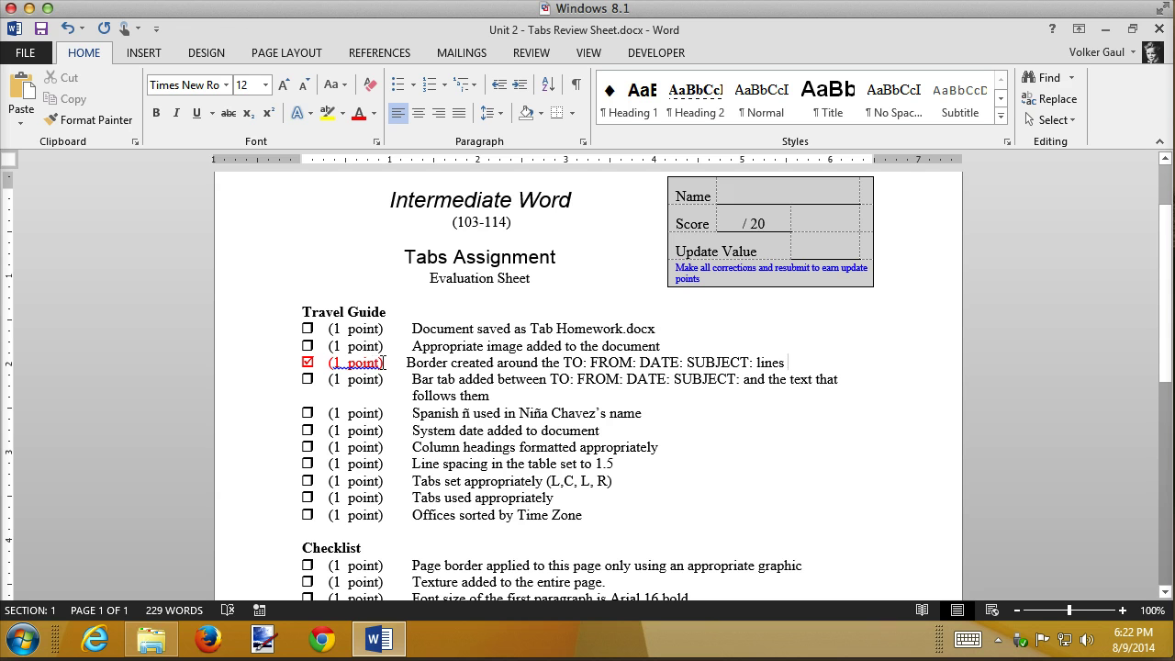
type("Any tet")
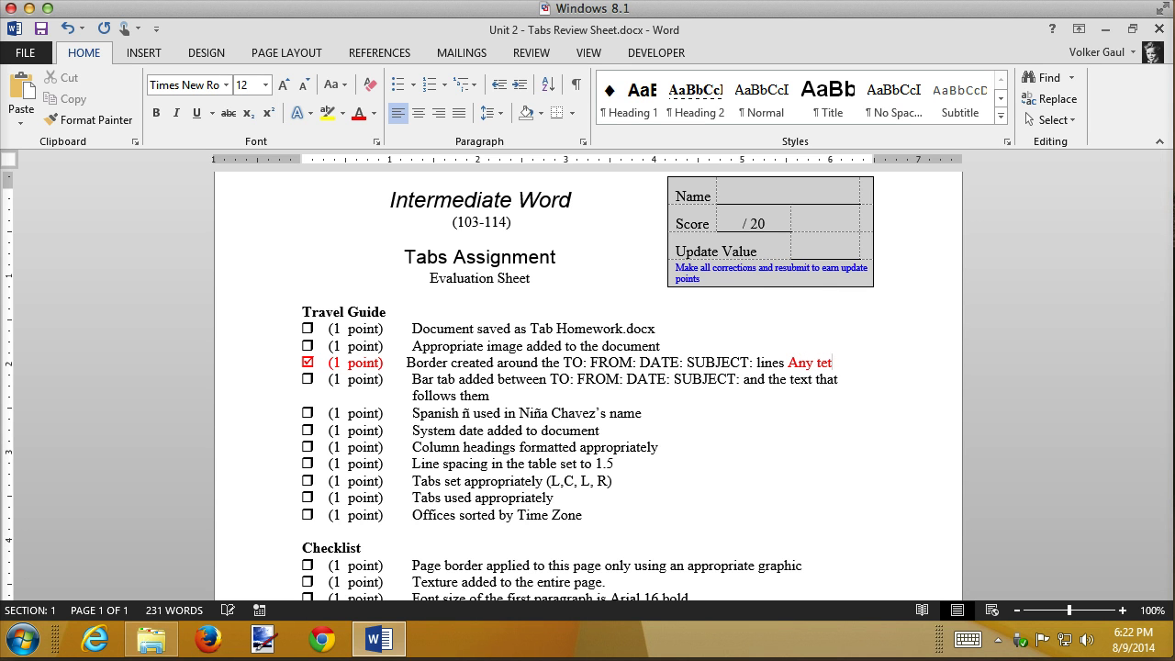
key("BackSpace")
type("xt")
Step: Mark the "Tabs set appropriately (L,C, L, R)" criterion with a red checked box and add the comment "Message"
left_click(498, 481)
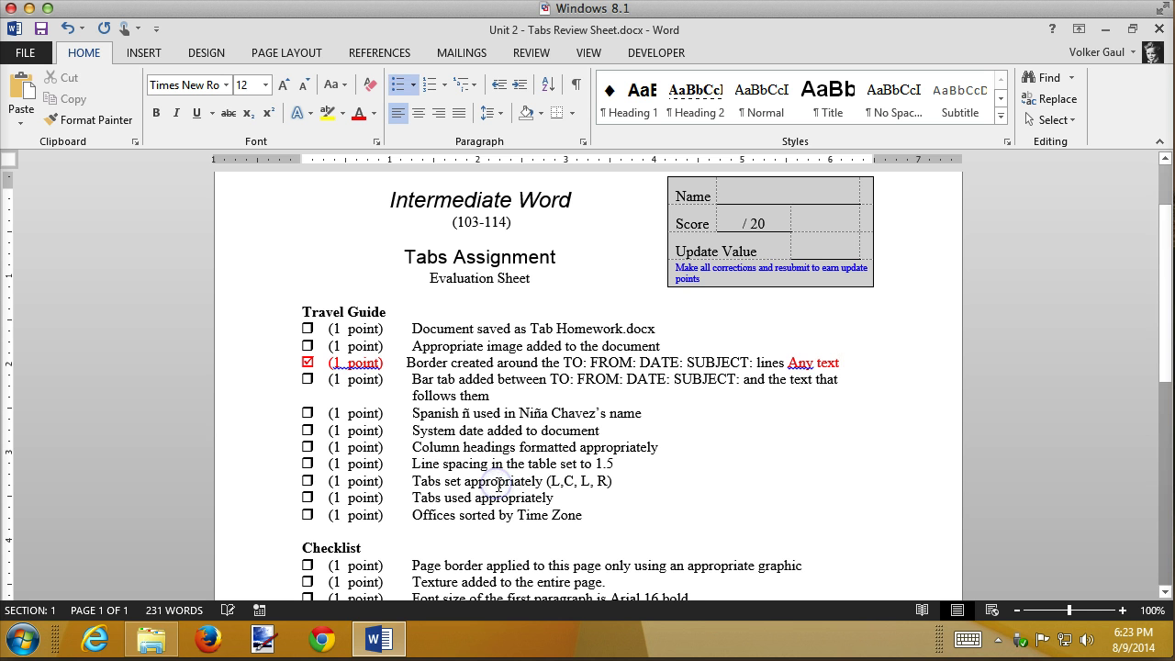
key("alt+c")
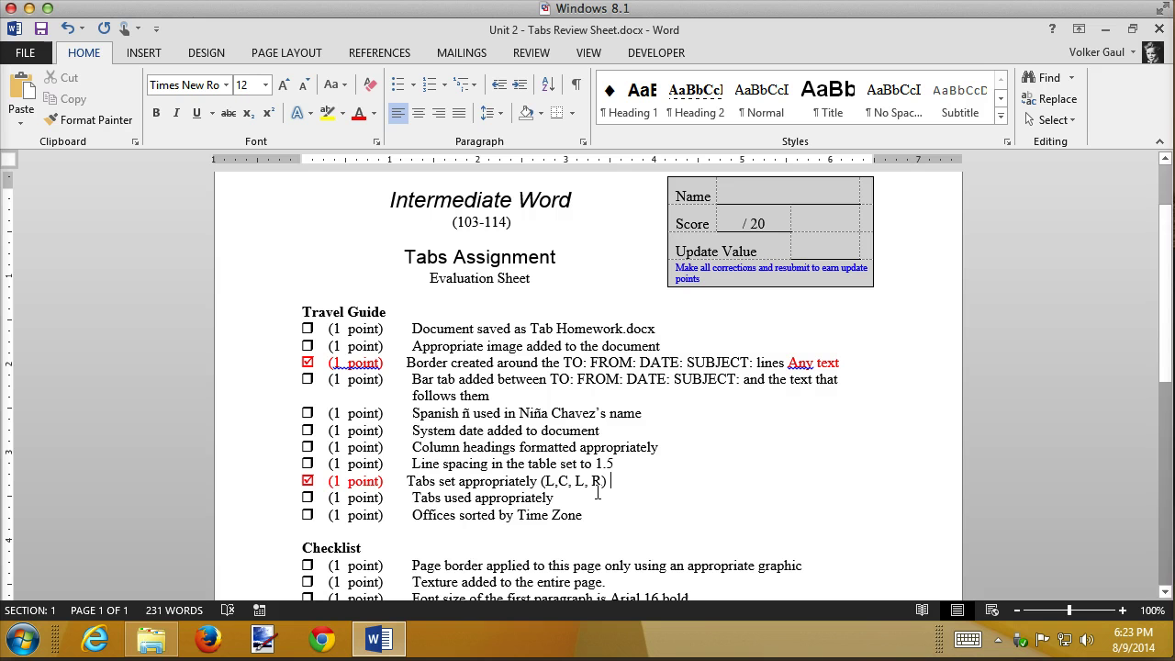
type("Message")
Step: Mark the "Drop cap added to first paragraph" criterion under Checklist with a red checked box
scroll(551, 450, "down", 5)
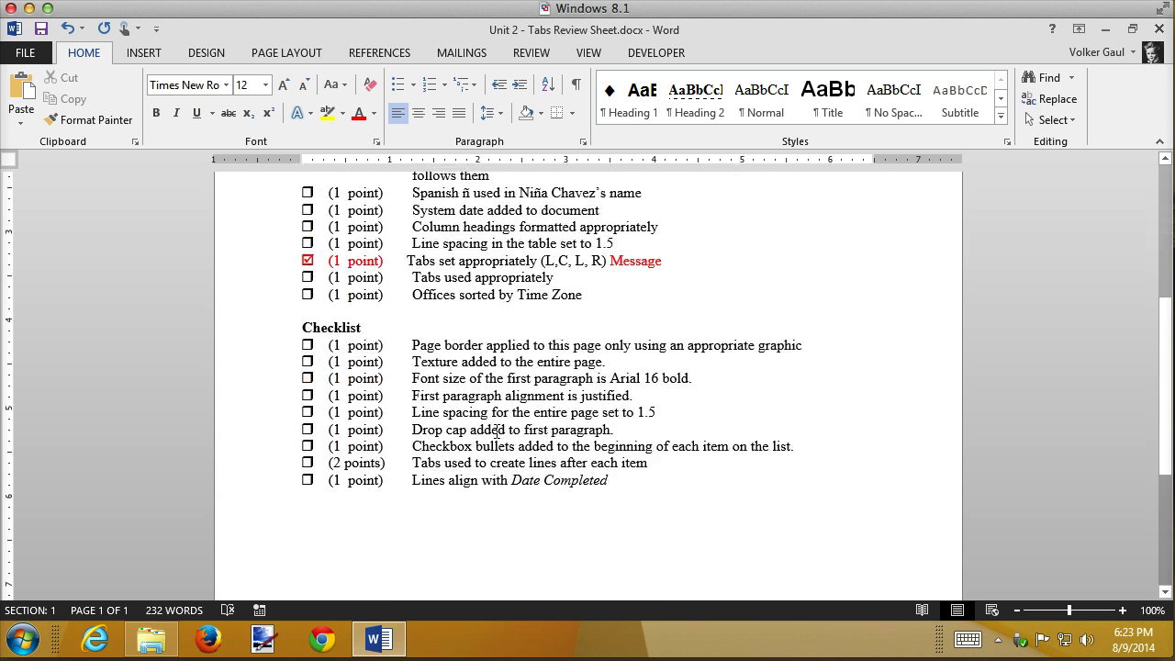
left_click(496, 430)
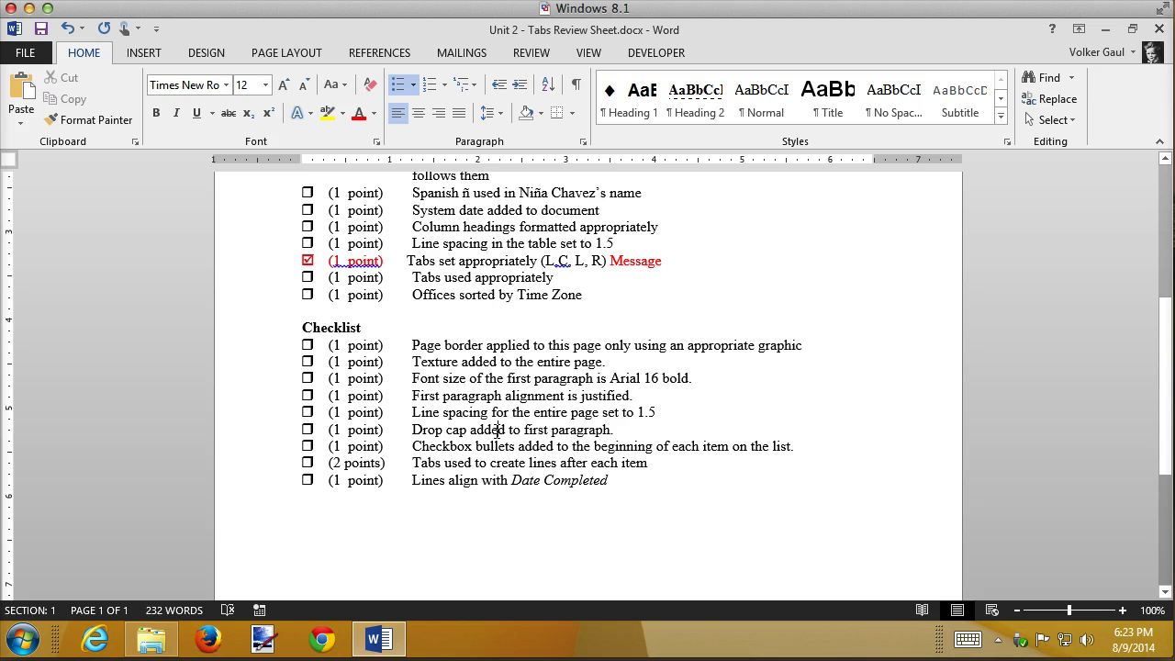
key("alt+c")
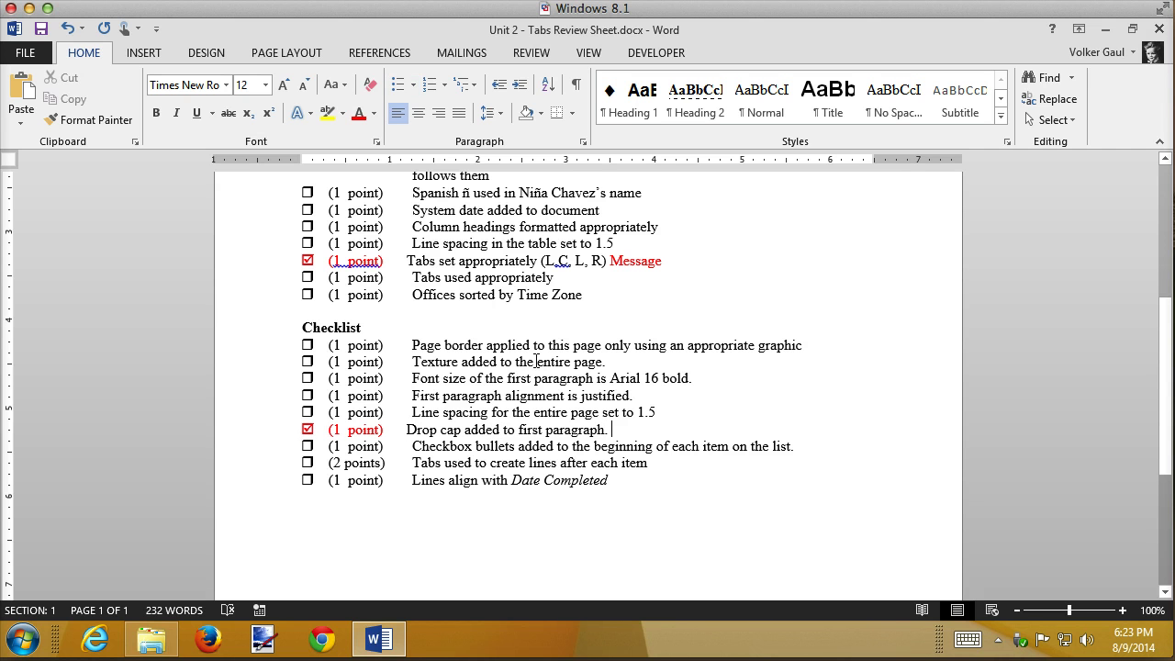
Step: Insert a pink -½ deduction box in the margin beside the "Texture added to the entire page" criterion
left_click(535, 362)
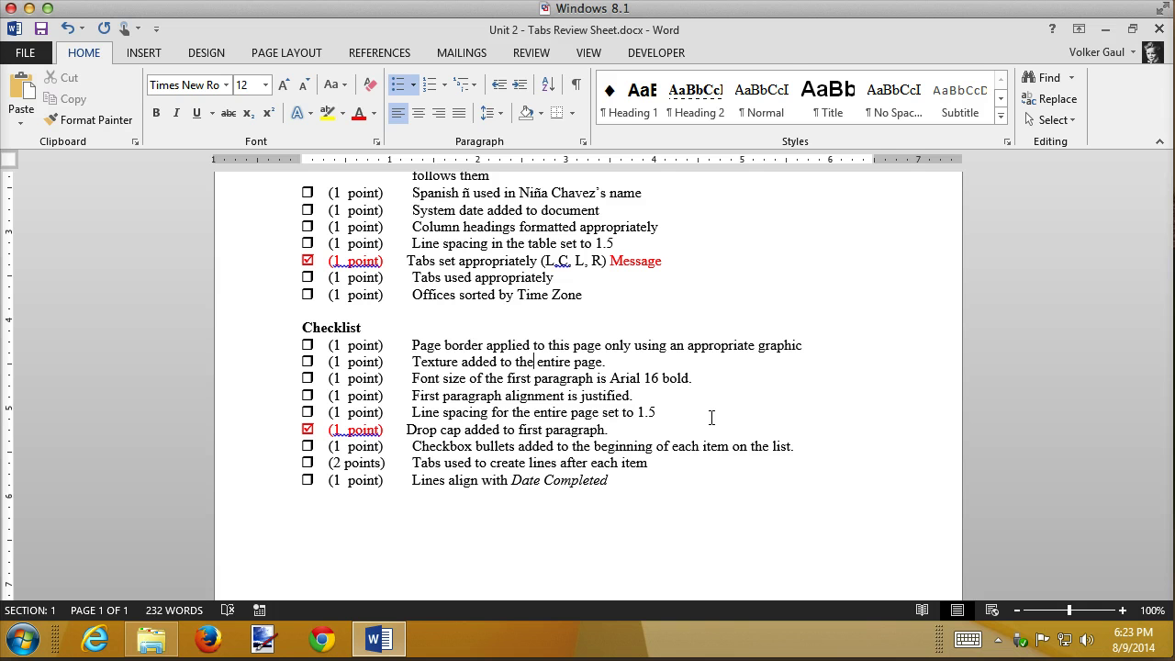
key("ctrl+v")
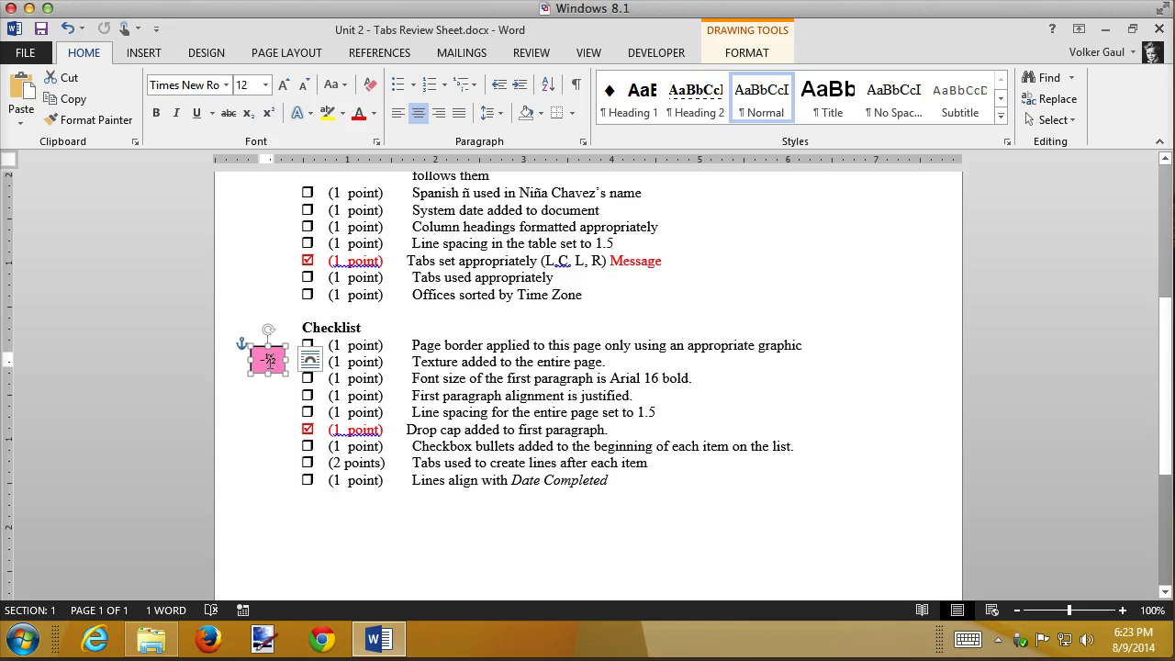
left_click(269, 431)
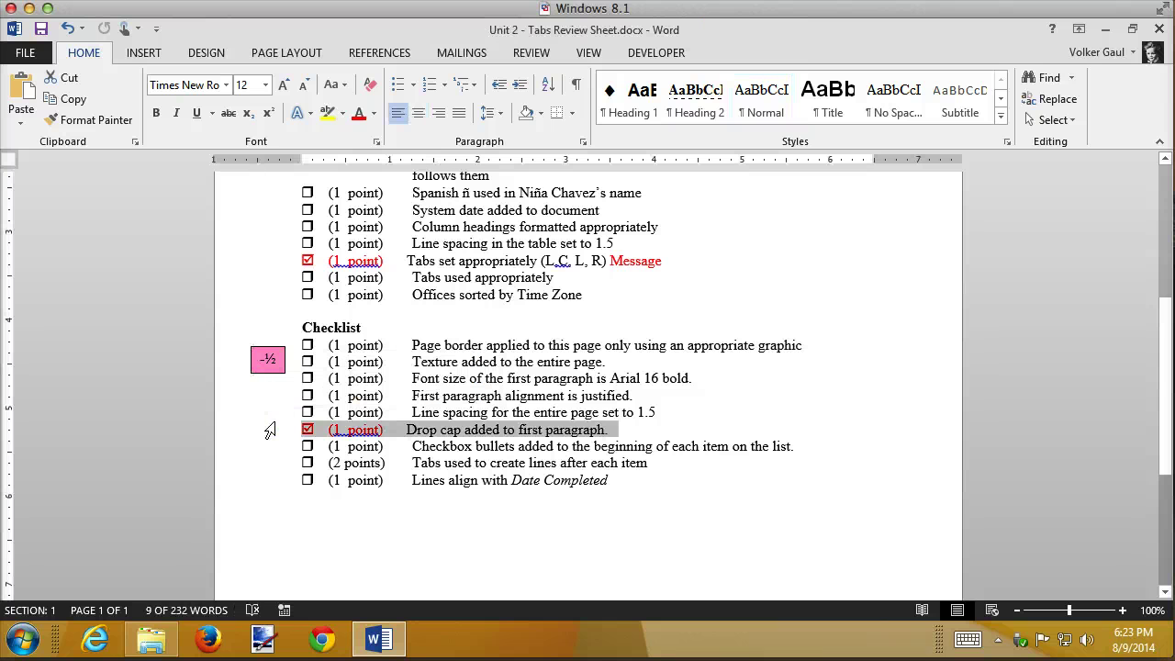
left_click(435, 430)
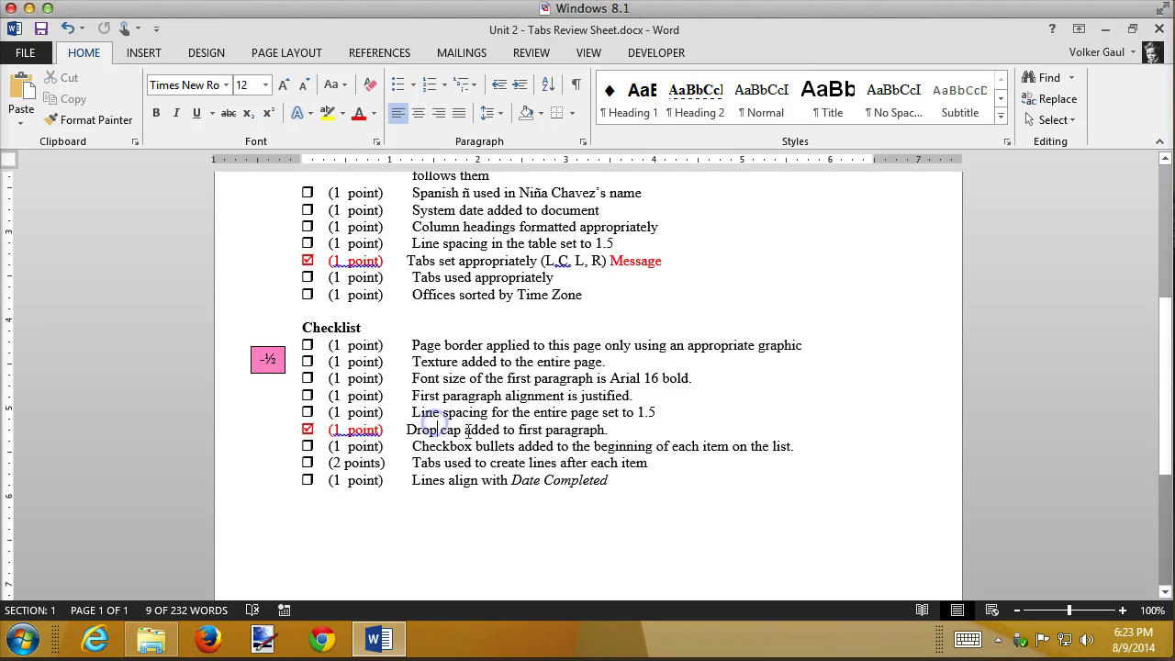
Step: Insert a second -½ deduction box beside the "Lines align with Date Completed" criterion and delete it again
scroll(468, 430, "up", 6)
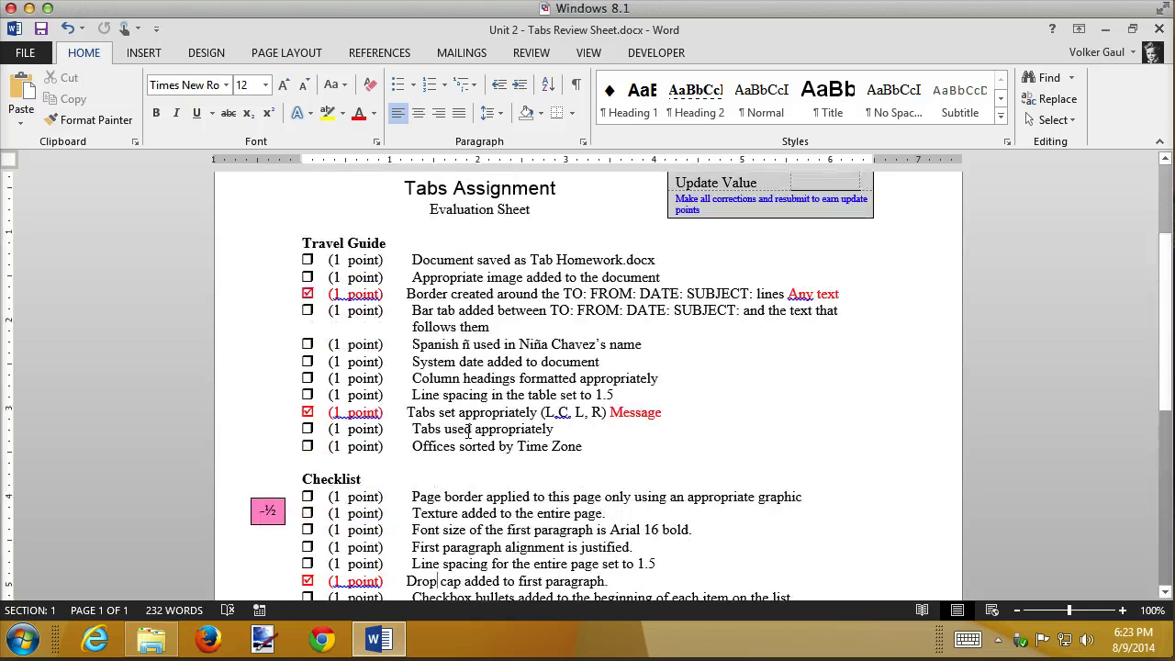
scroll(469, 433, "down", 8)
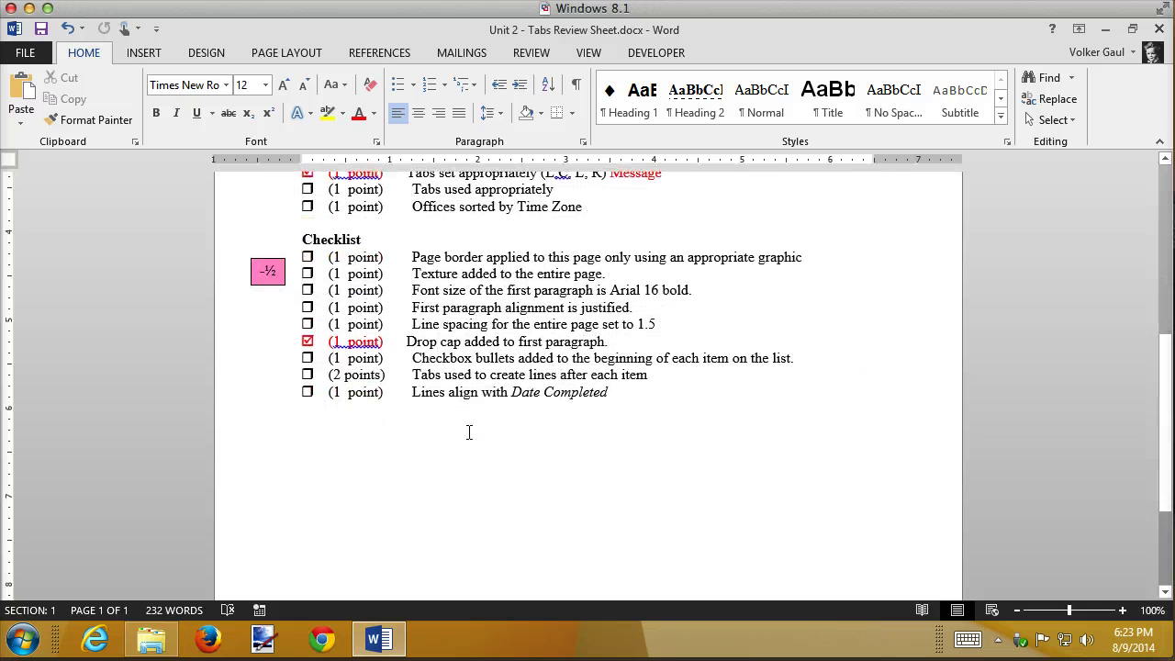
key("alt")
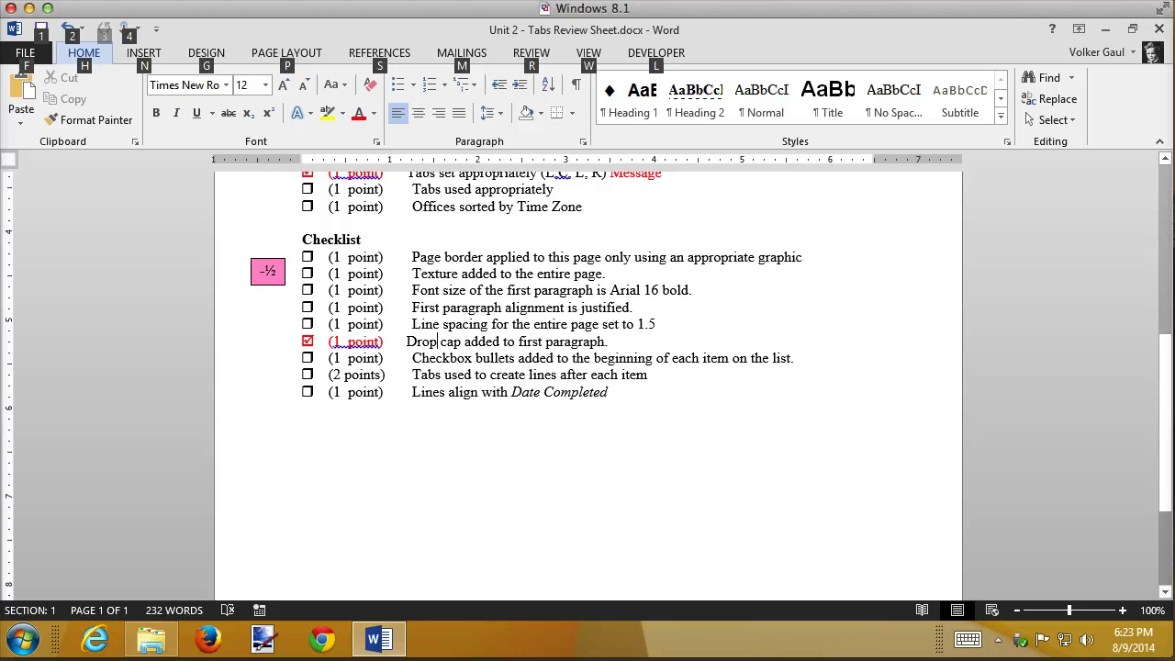
left_click(463, 397)
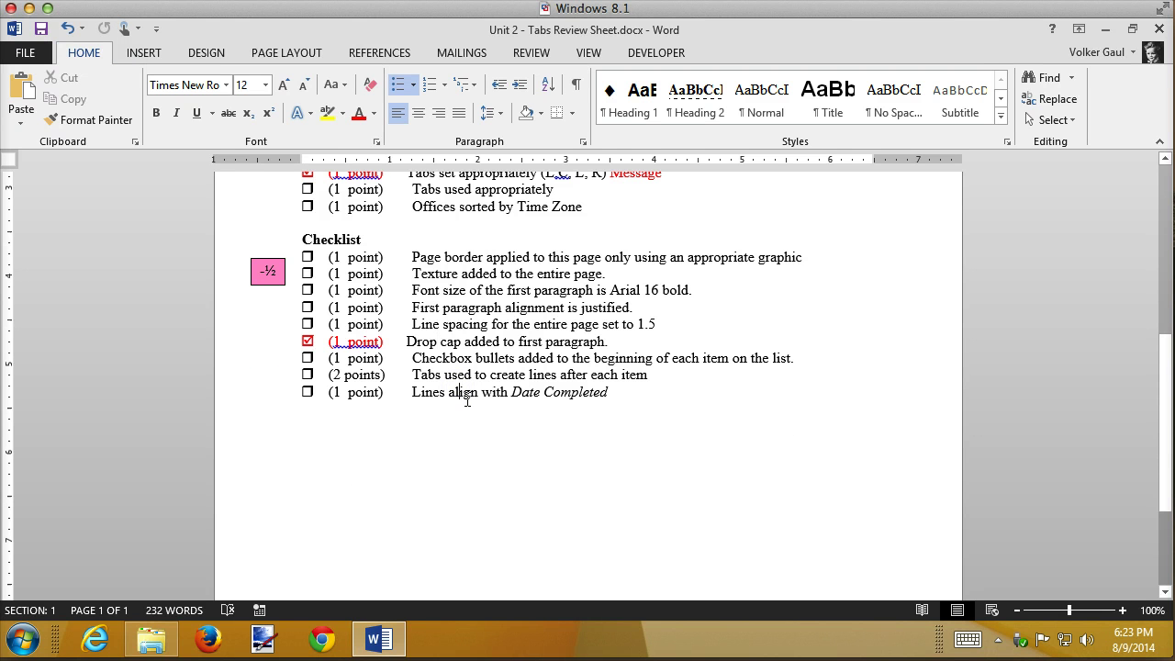
scroll(466, 396, "up", 5)
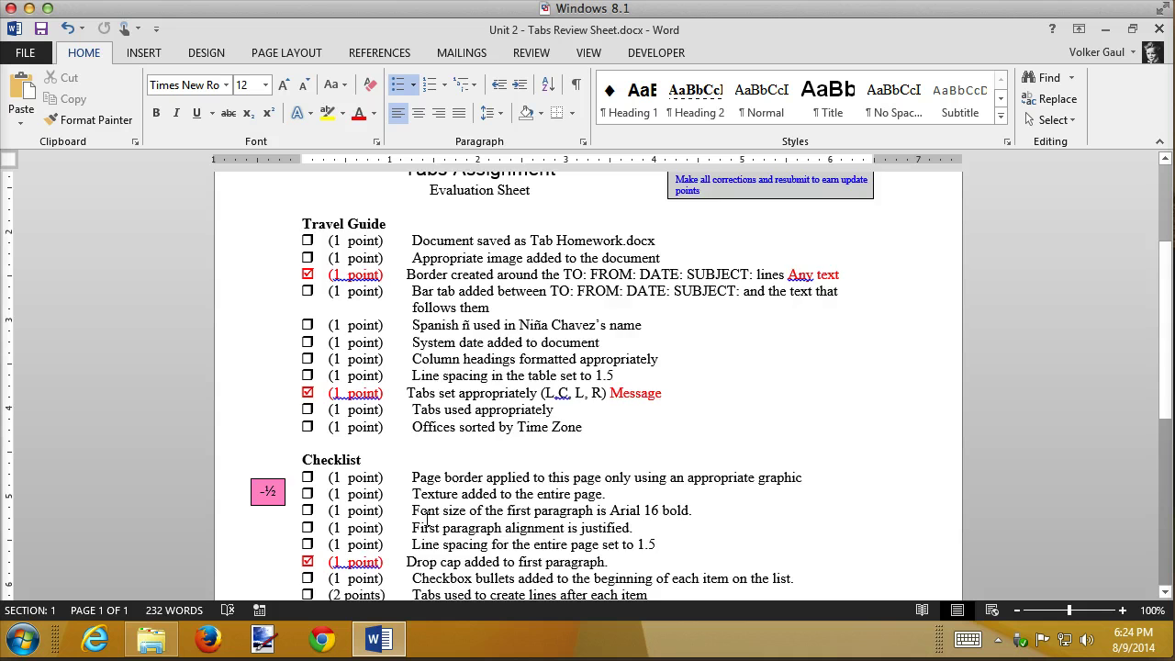
scroll(441, 488, "down", 4)
scroll(442, 487, "down", 2)
left_click(454, 348)
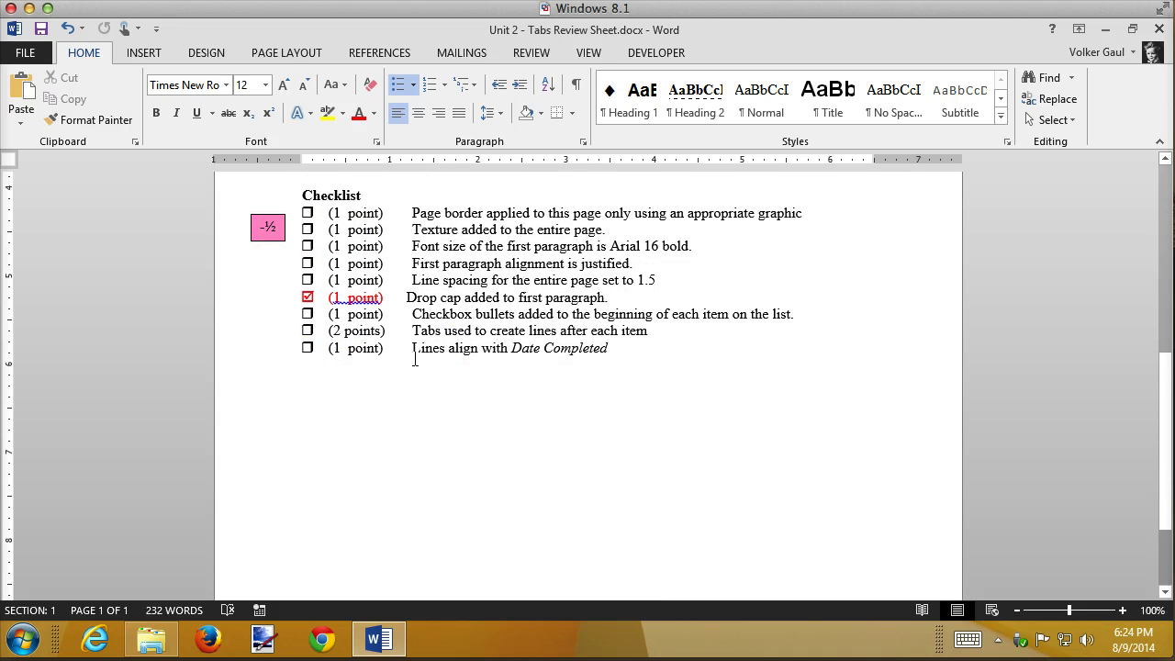
key("alt")
key("ctrl+v")
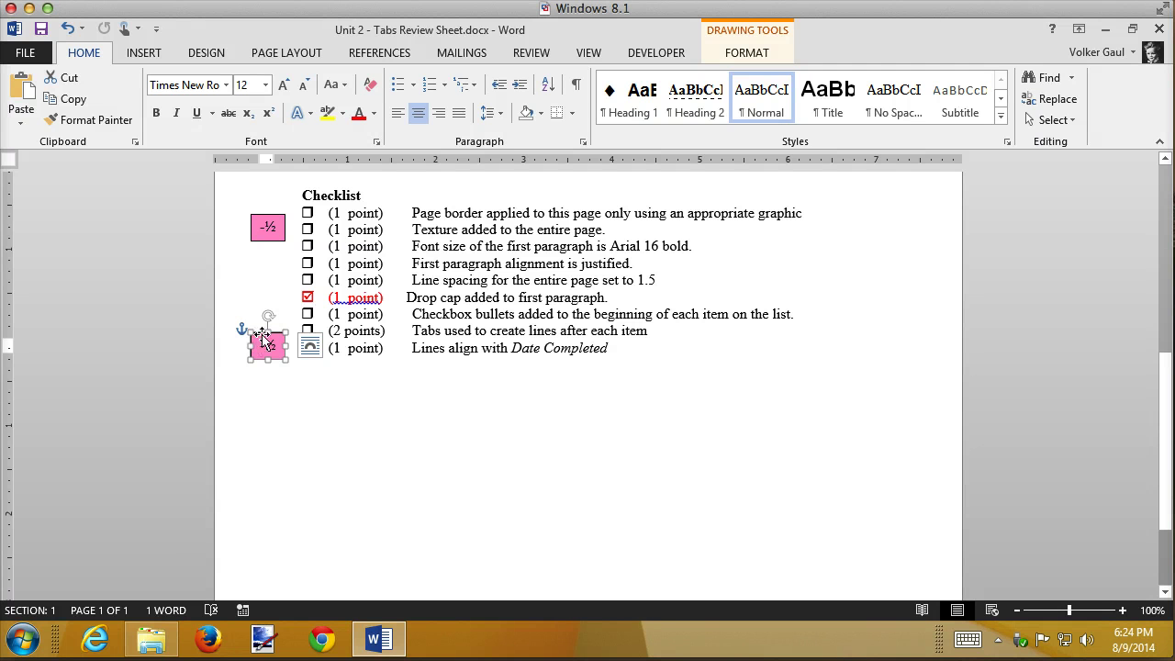
key("Delete")
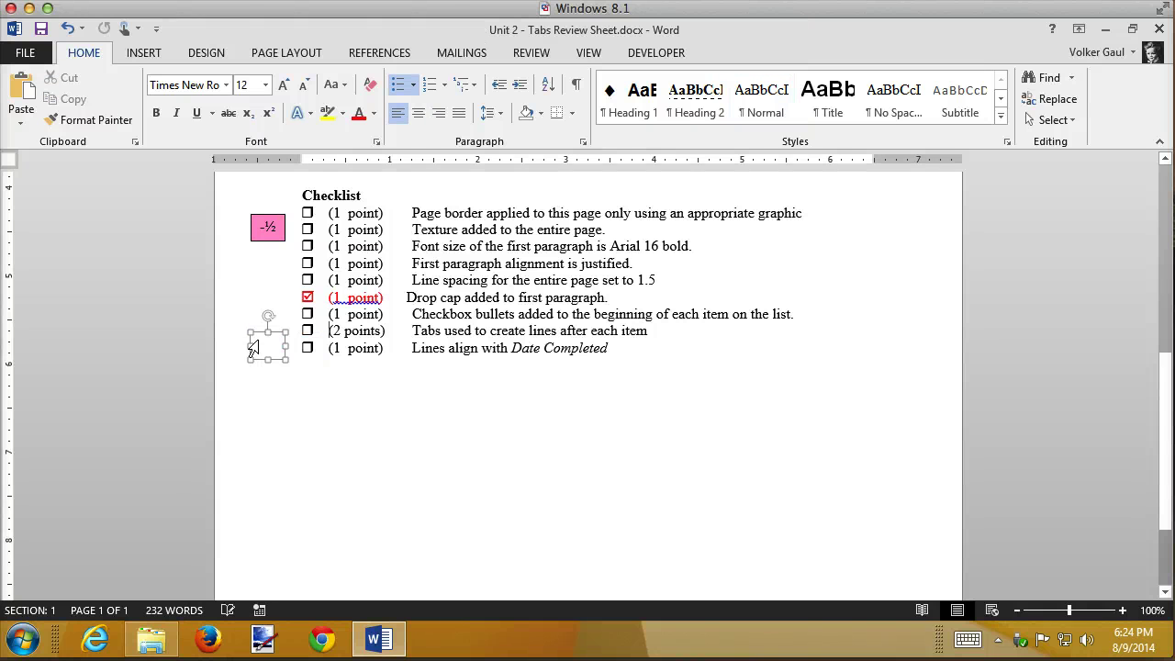
Step: Delete the 2-point "Tabs used to create lines after each item" criterion from the Checklist section
left_click(259, 331)
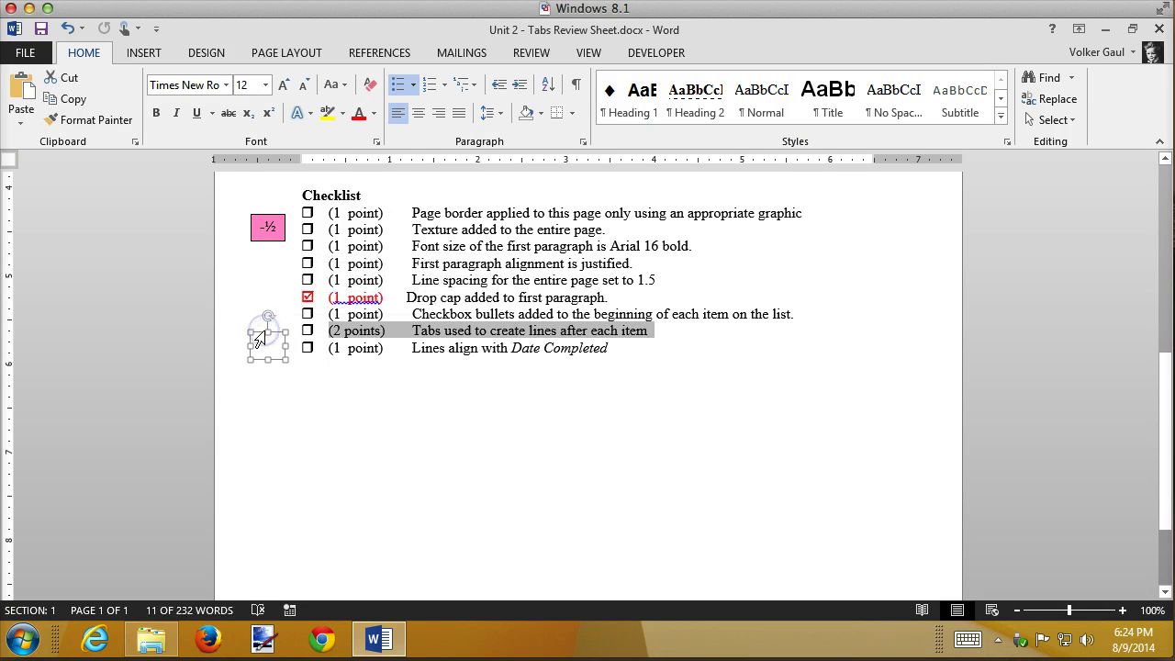
key("Delete")
key("Delete")
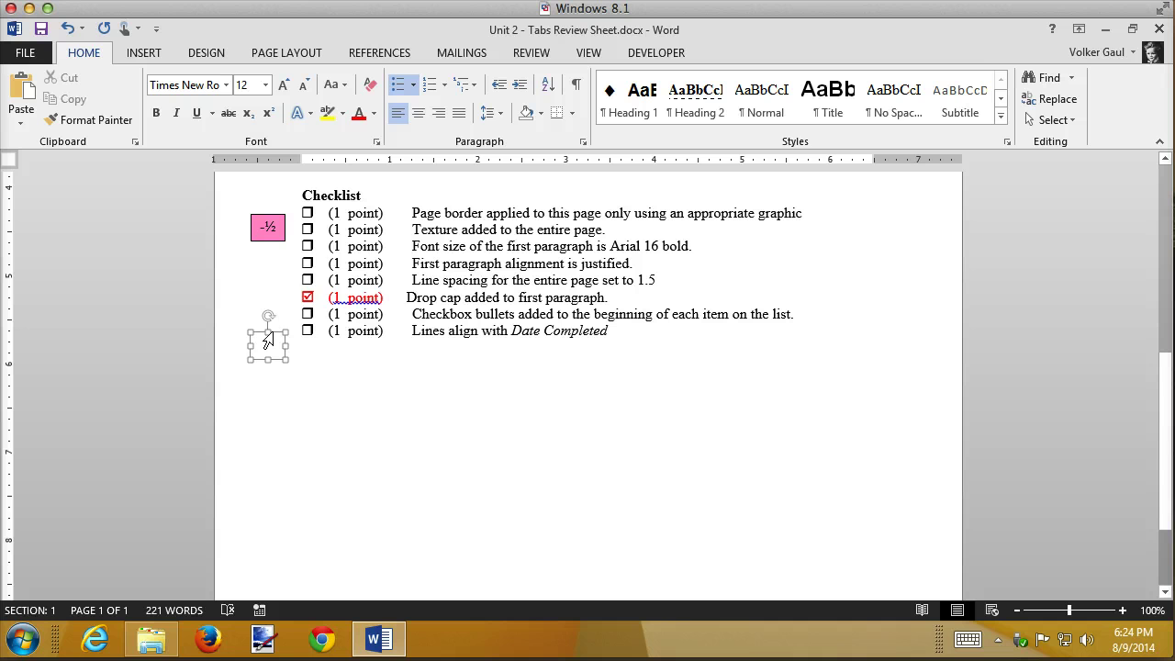
left_click(267, 340)
key("Delete")
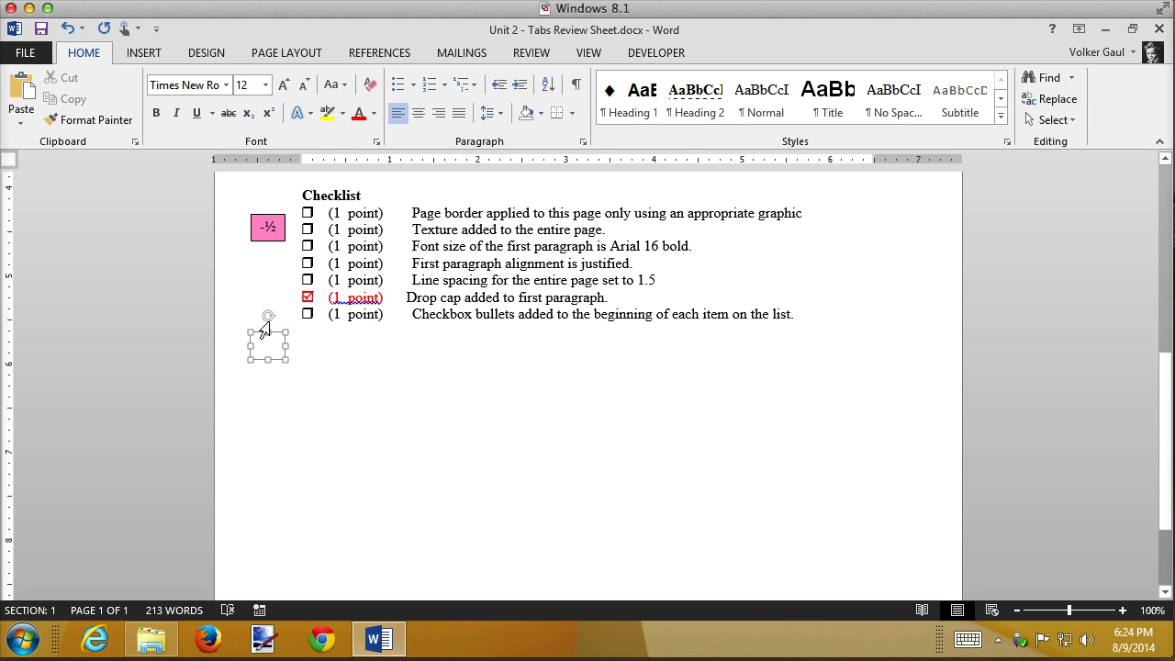
key("ctrl+z")
left_click(248, 333)
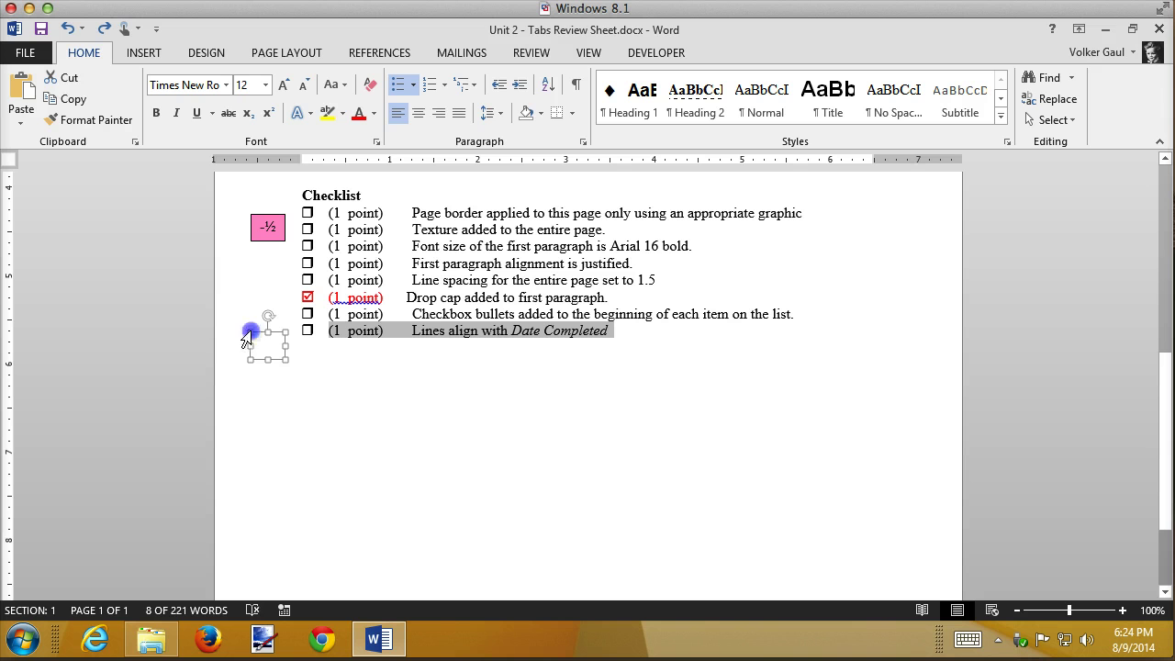
Step: Delete the -½ deduction box beside the "Texture added to the entire page" criterion
left_click(265, 237)
key("Delete")
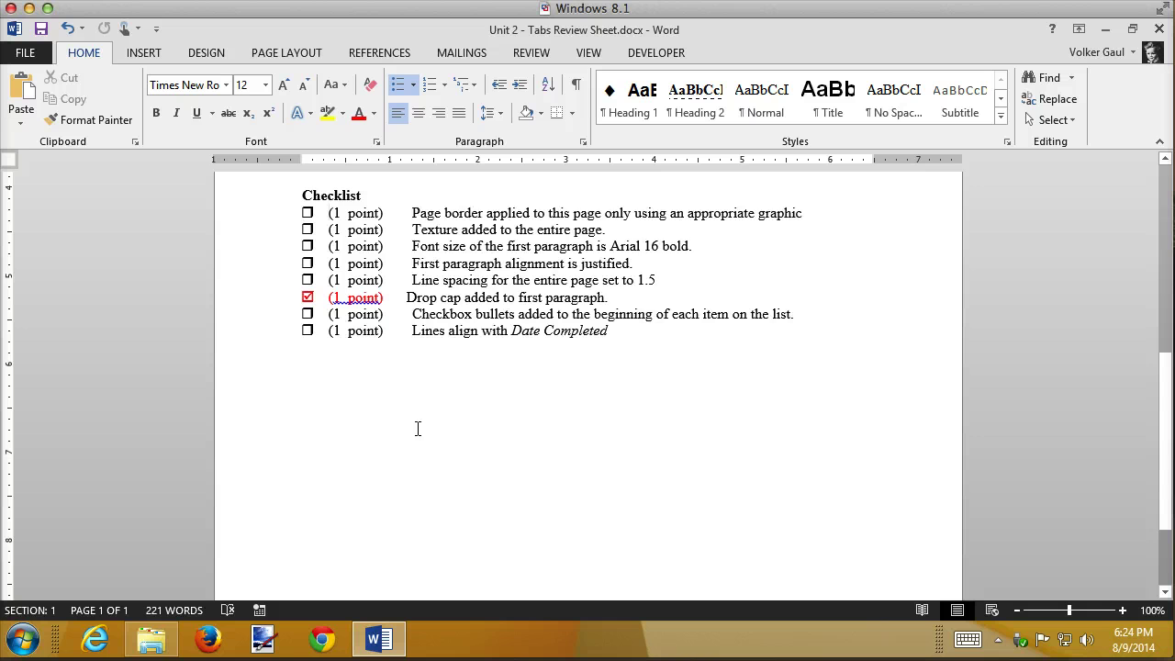
scroll(417, 429, "up", 10)
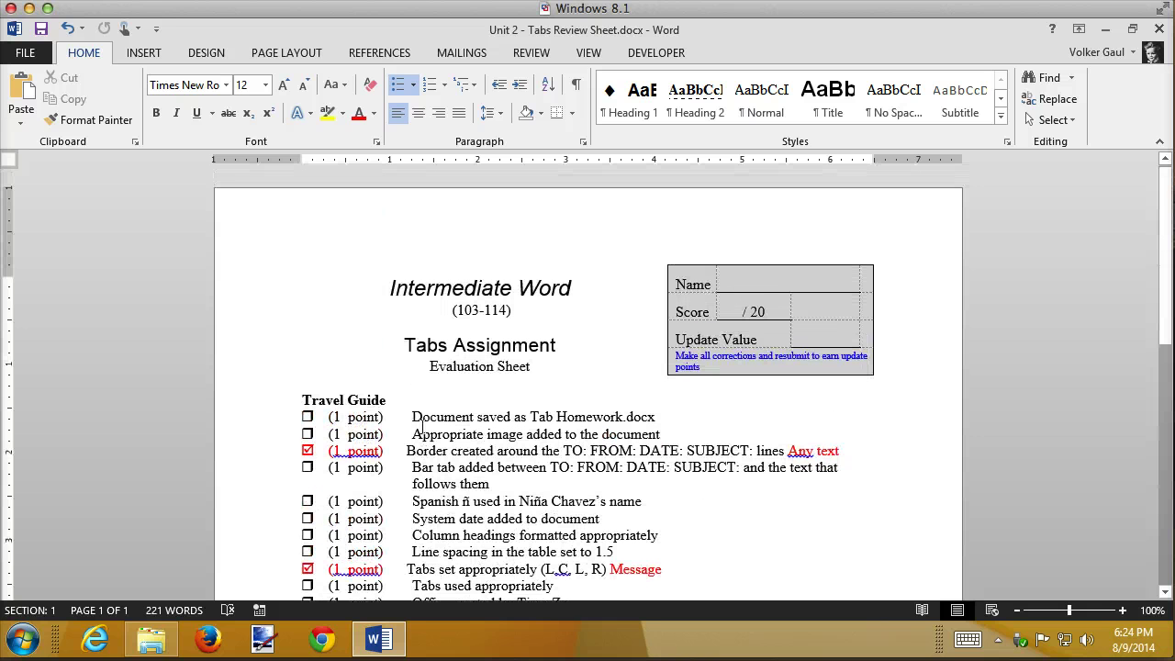
scroll(453, 419, "down", 8)
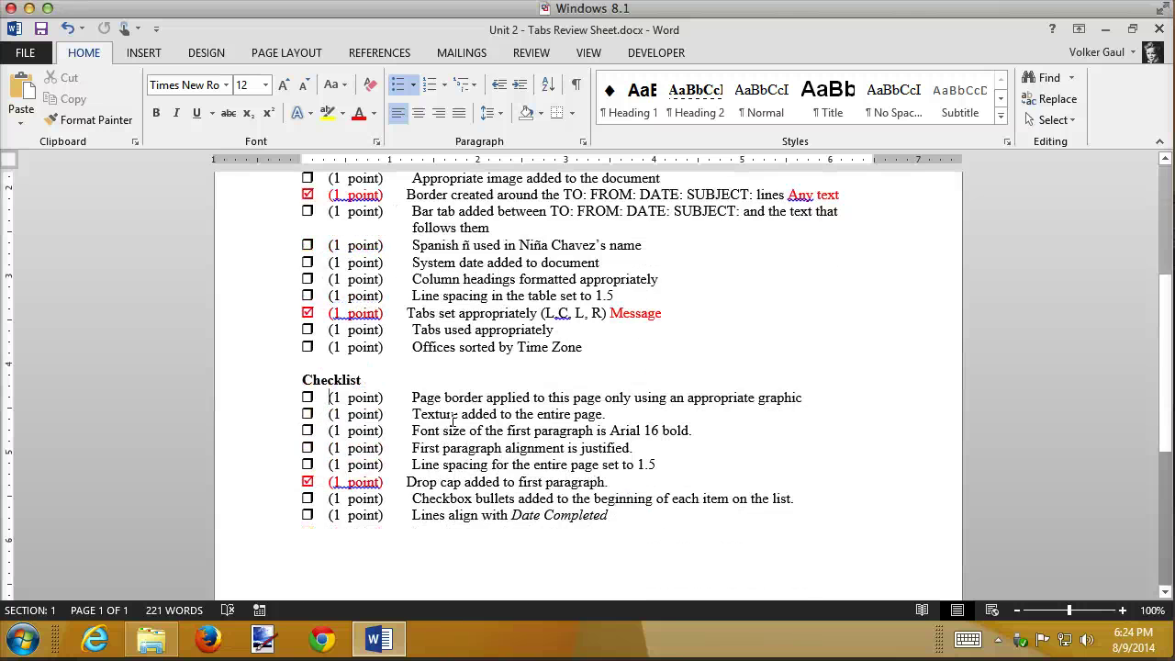
scroll(453, 420, "up", 10)
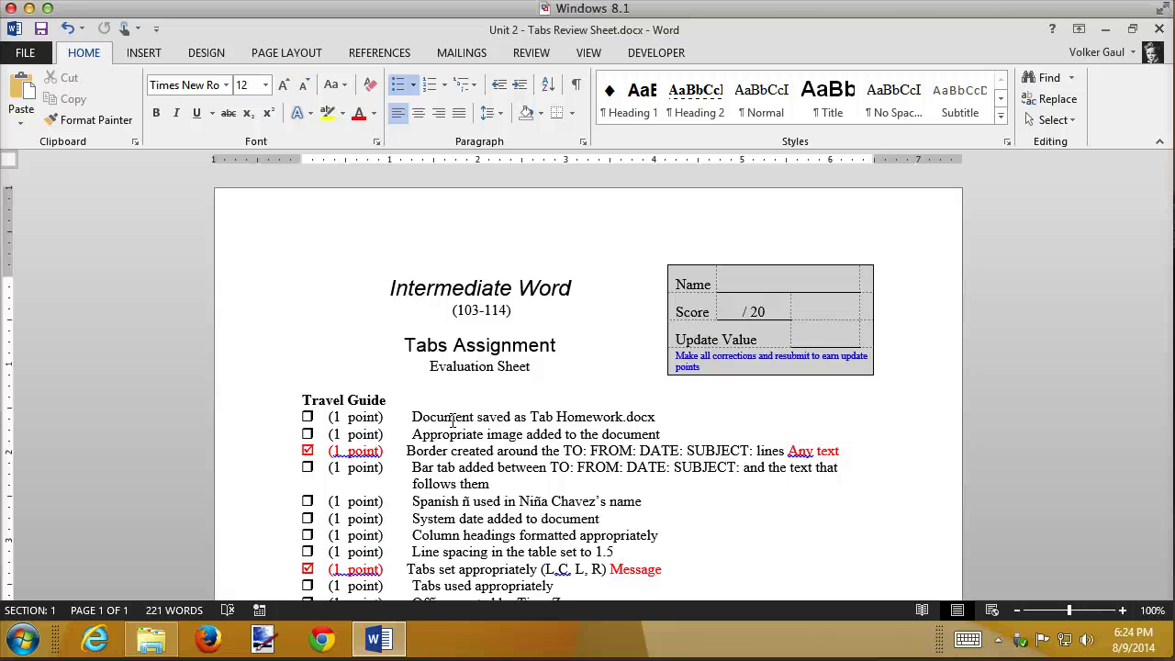
left_click(474, 501)
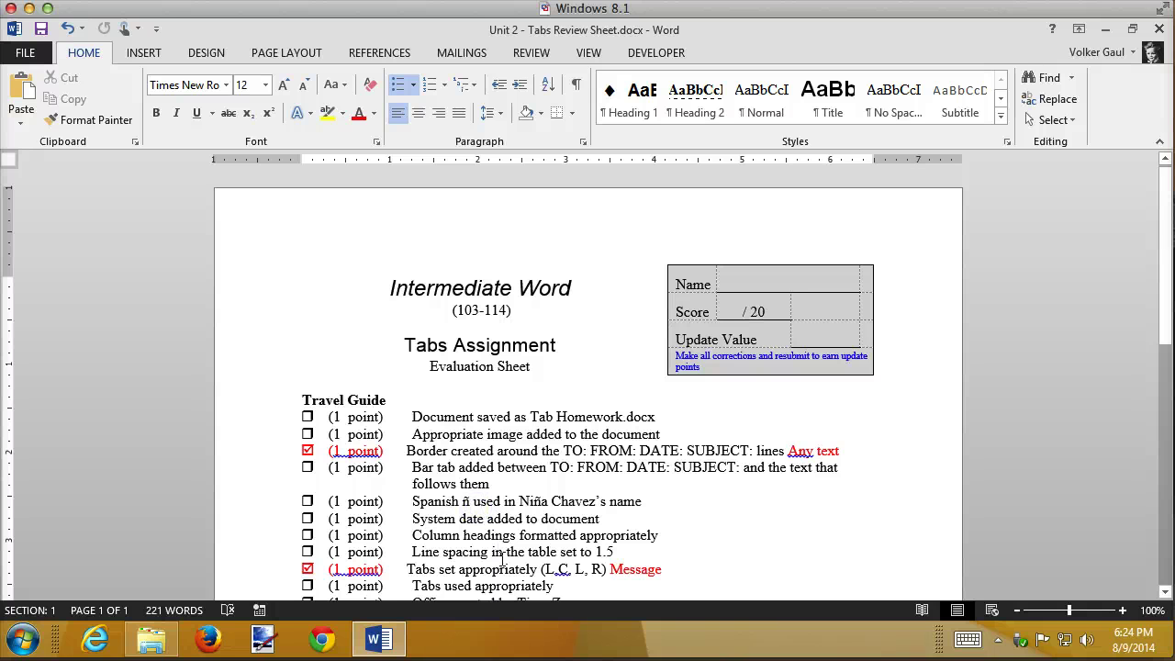
key("alt")
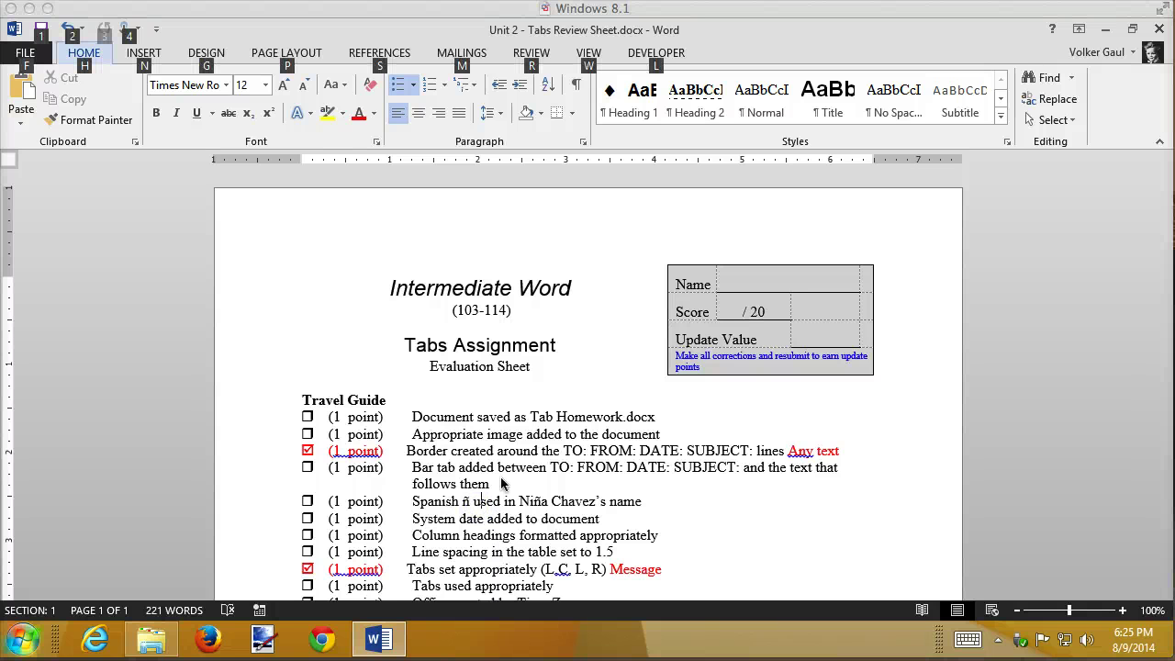
Step: Run the DetermineScore macro on the evaluation sheet and check the score box at the start of the document
left_click(532, 467)
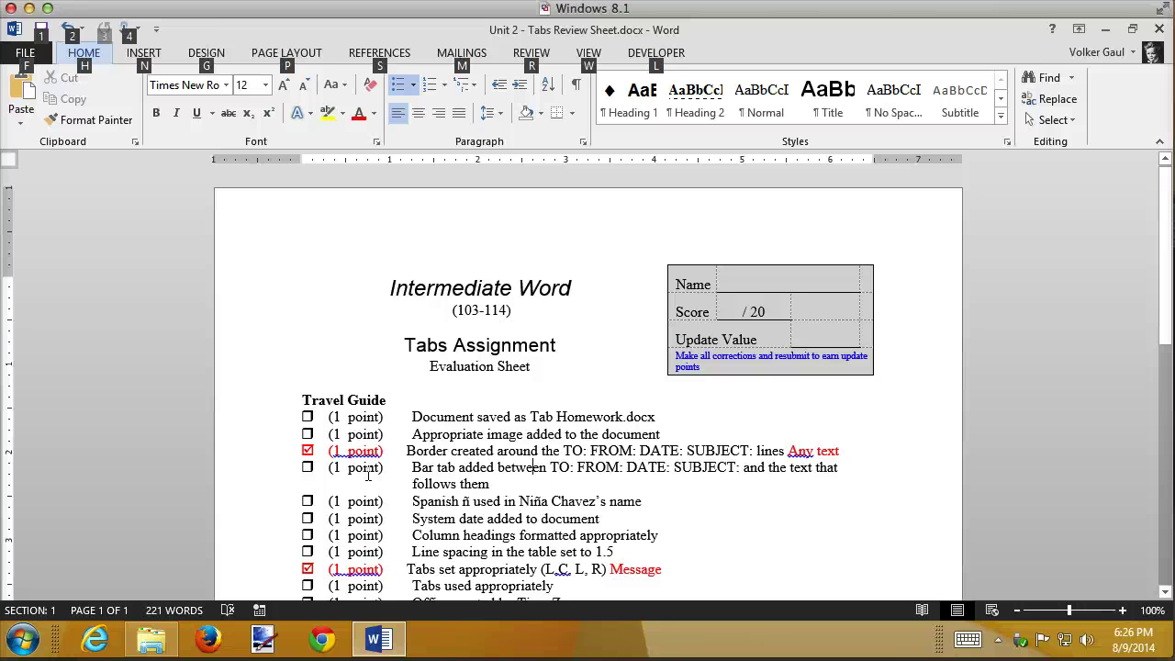
left_click(489, 431)
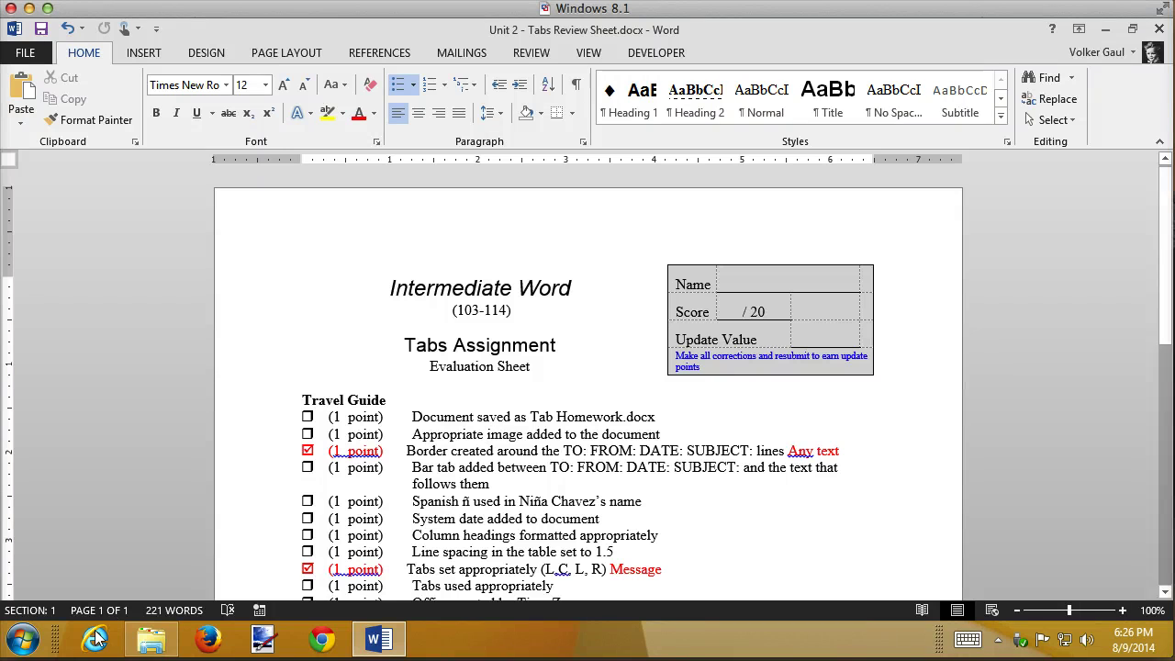
key("alt+l")
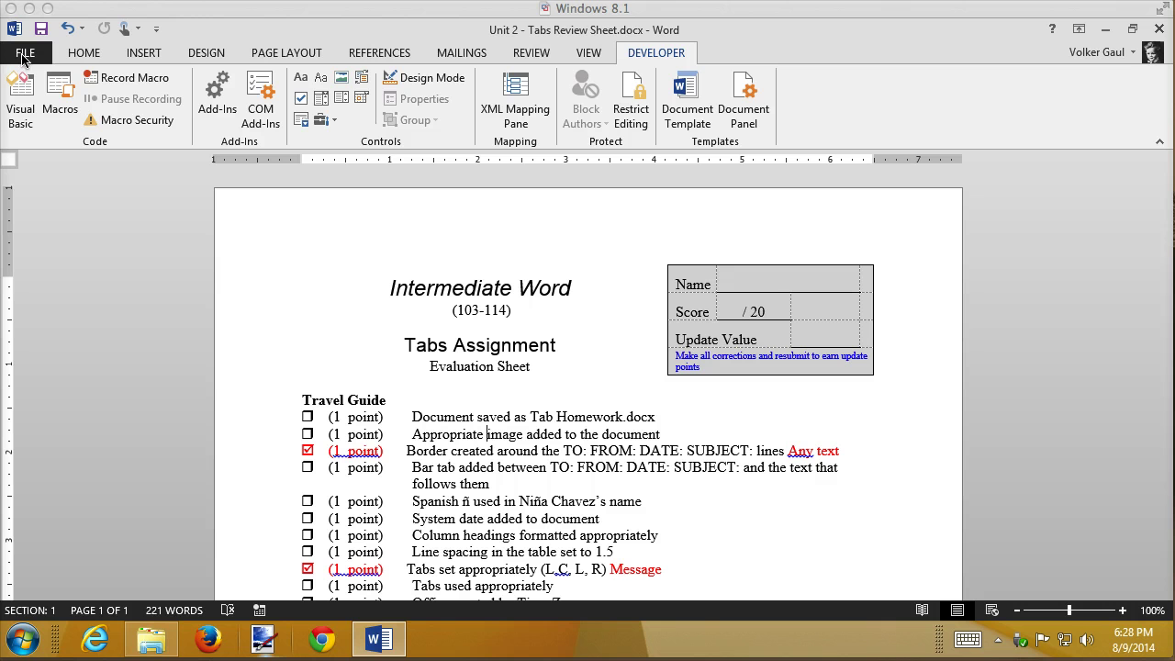
left_click(63, 91)
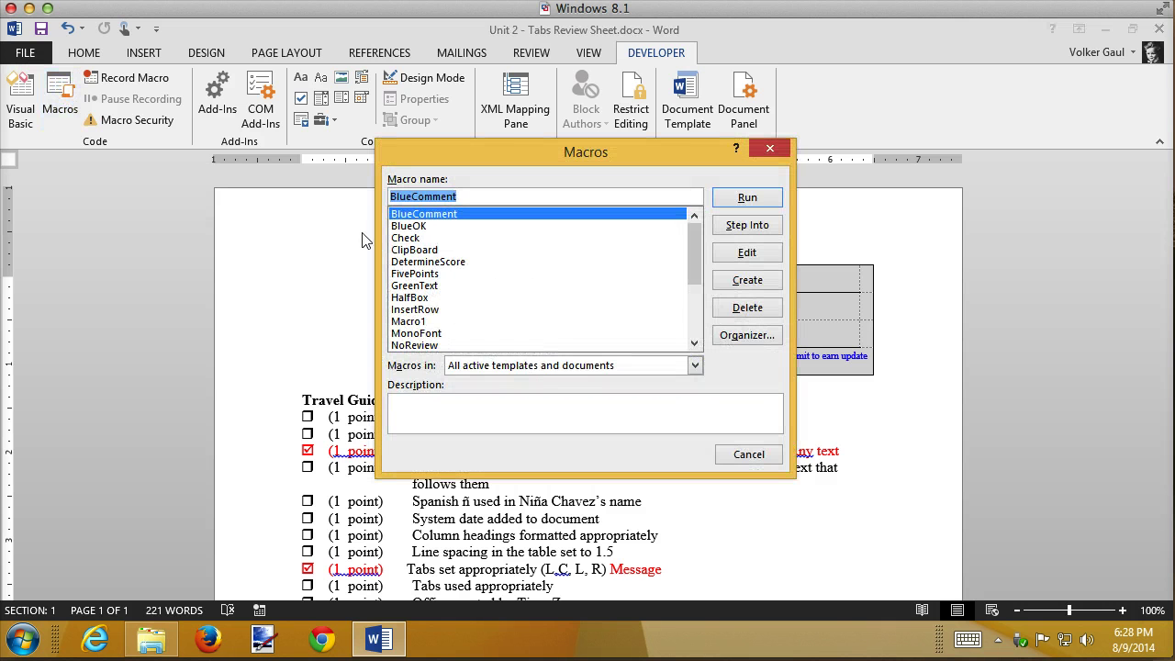
left_click_drag(692, 255, 697, 227)
left_click(435, 264)
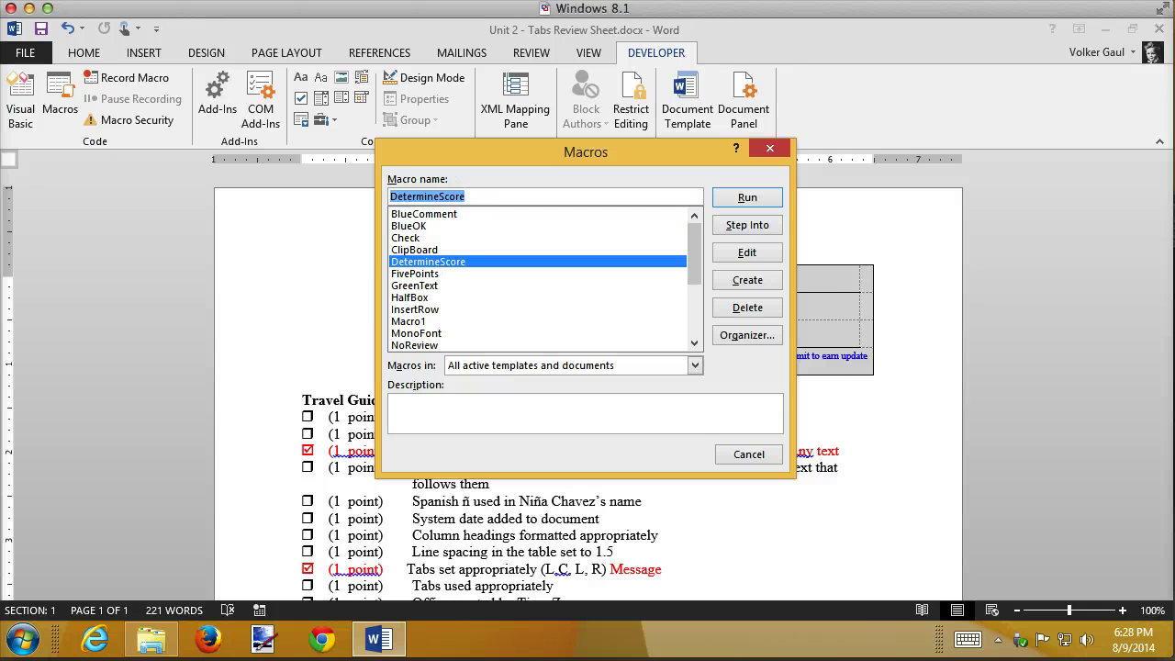
left_click(759, 204)
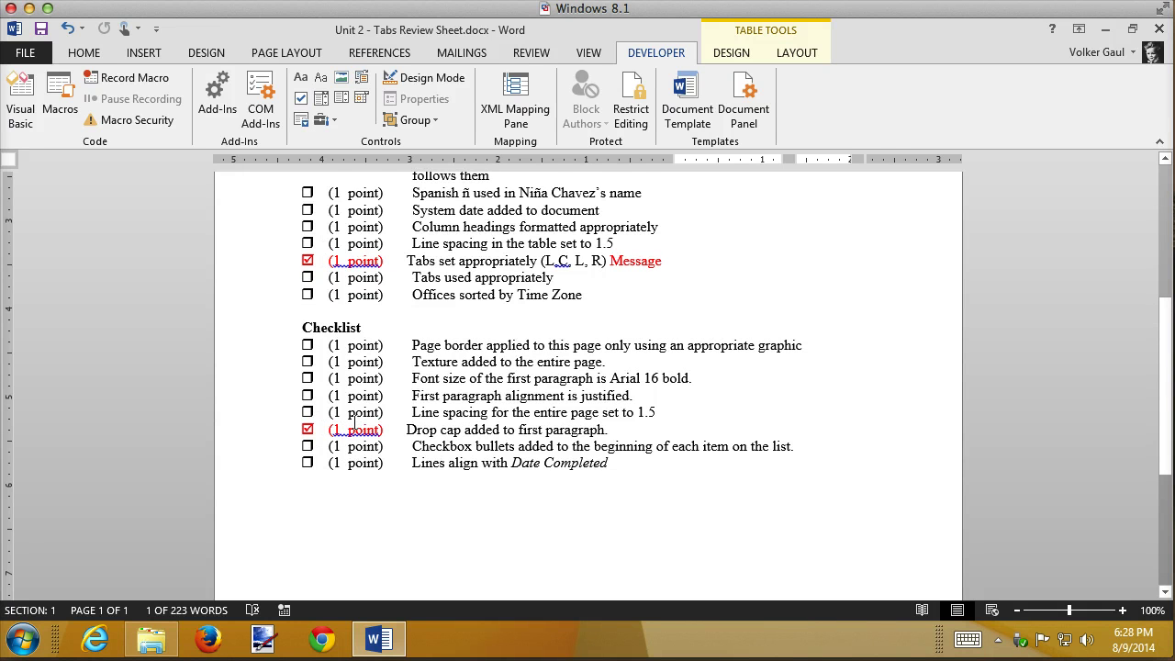
scroll(367, 413, "up", 6)
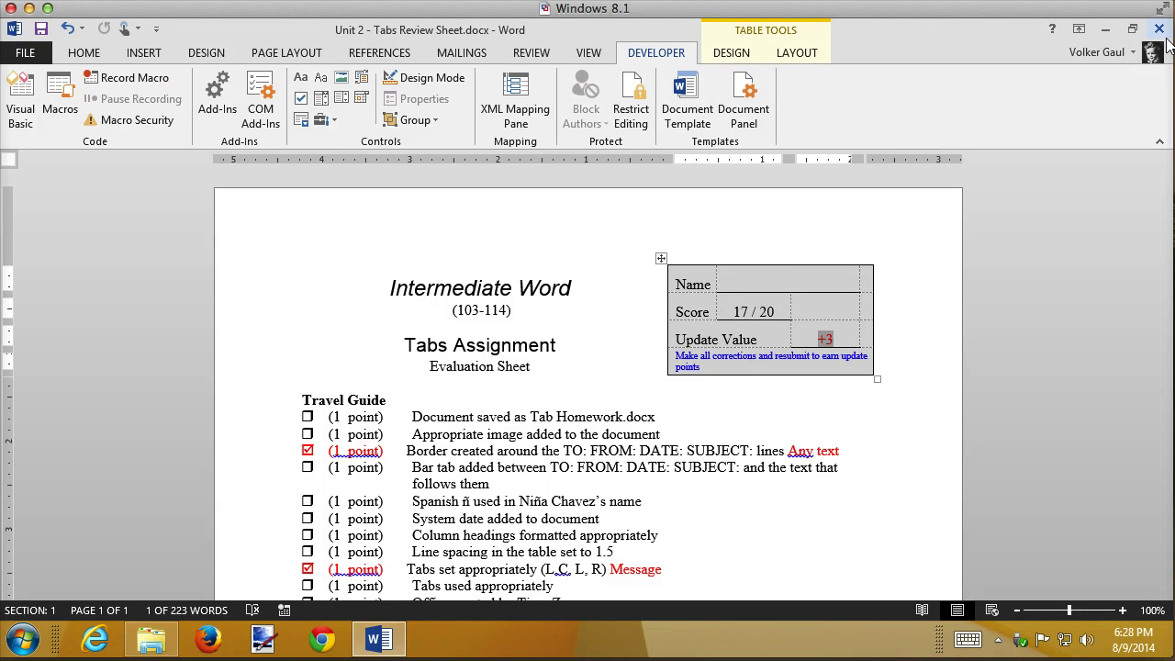
Step: Close the evaluation sheet without saving and open Unit 5 - Macros.docx from the Instructors Notes folder in Word - Intermediate
key("alt+F4")
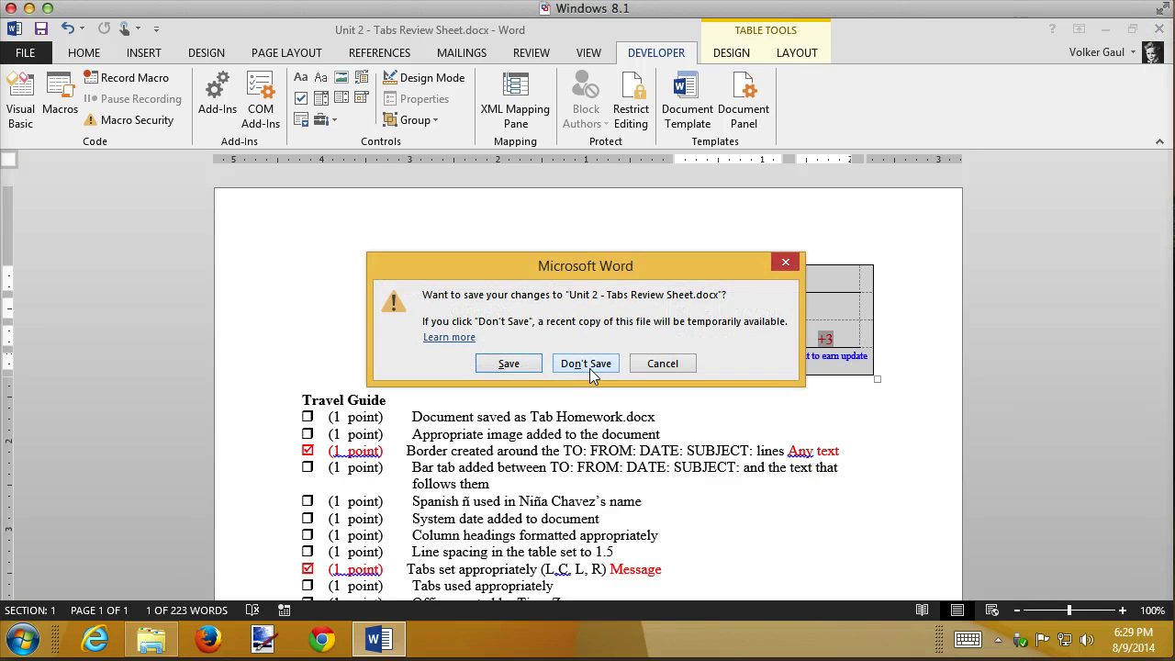
left_click(588, 364)
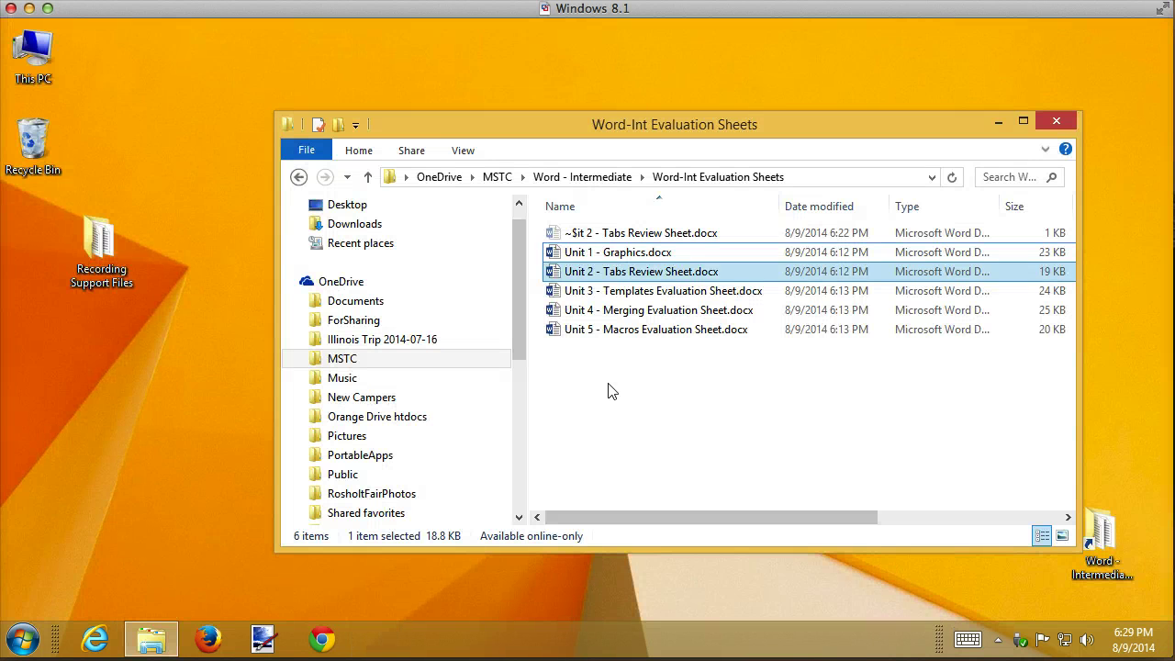
left_click(595, 176)
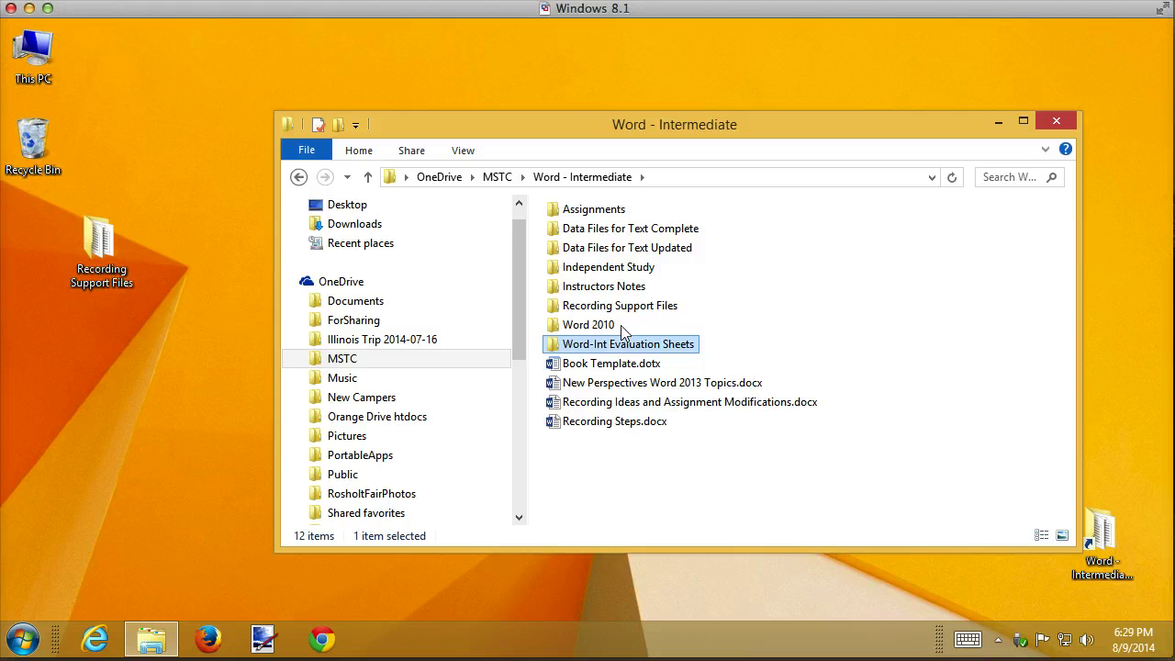
double_click(615, 288)
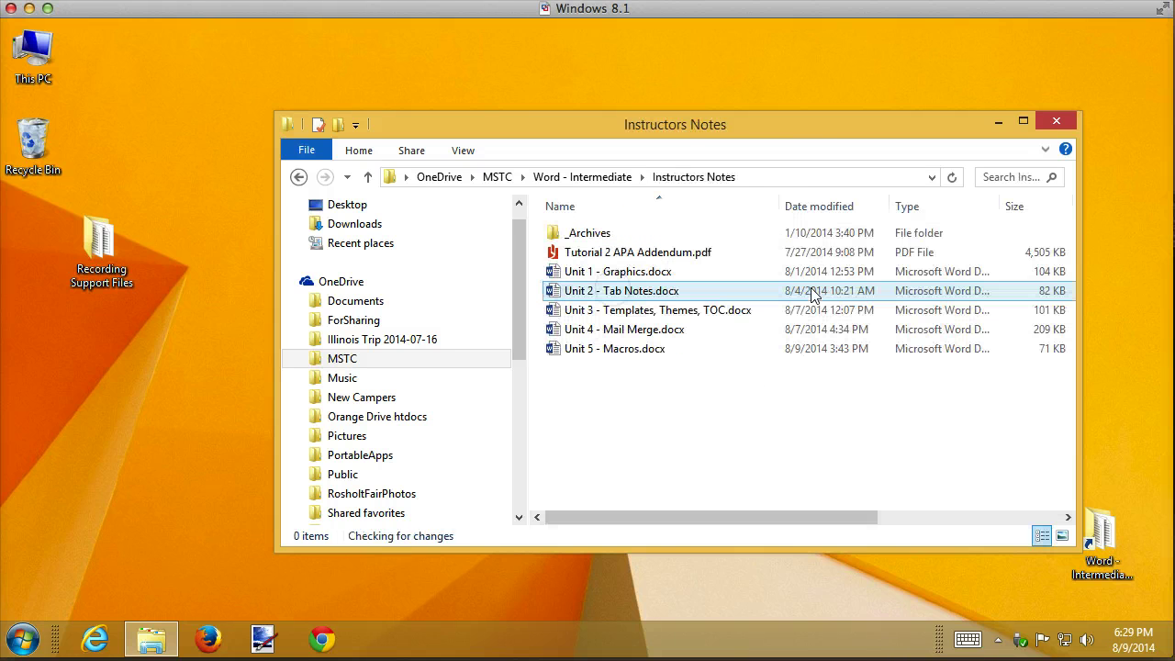
double_click(642, 354)
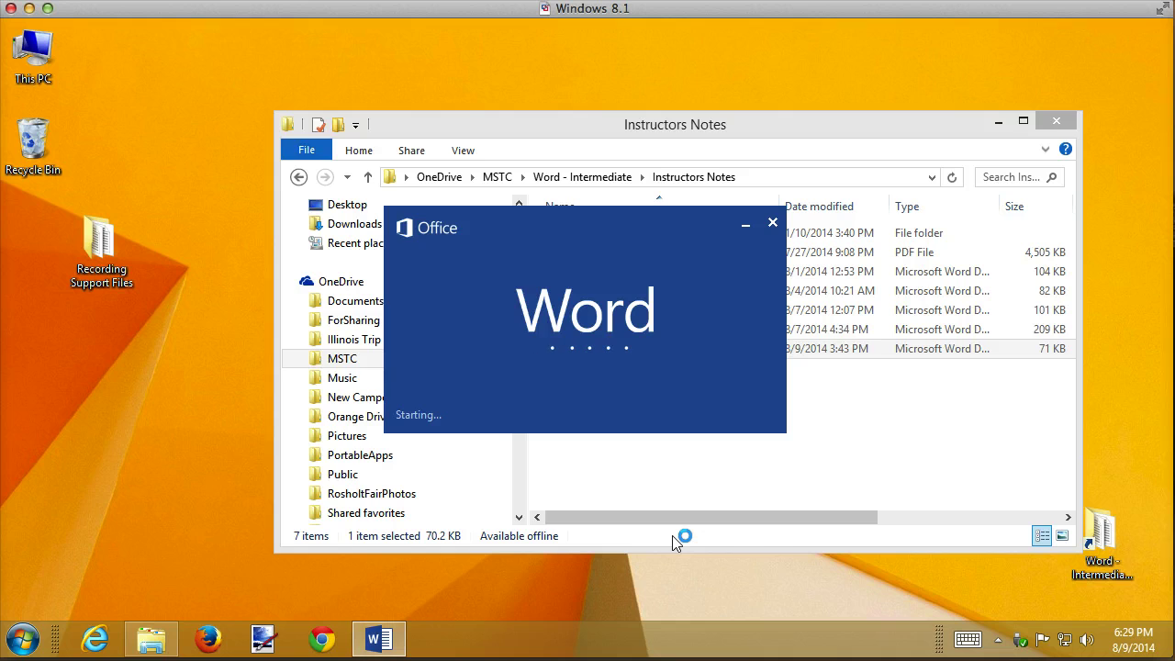
Step: Look through the macro notes from the Quick Links list to the Rules for Macros section
scroll(684, 509, "down", 3)
scroll(684, 509, "down", 15)
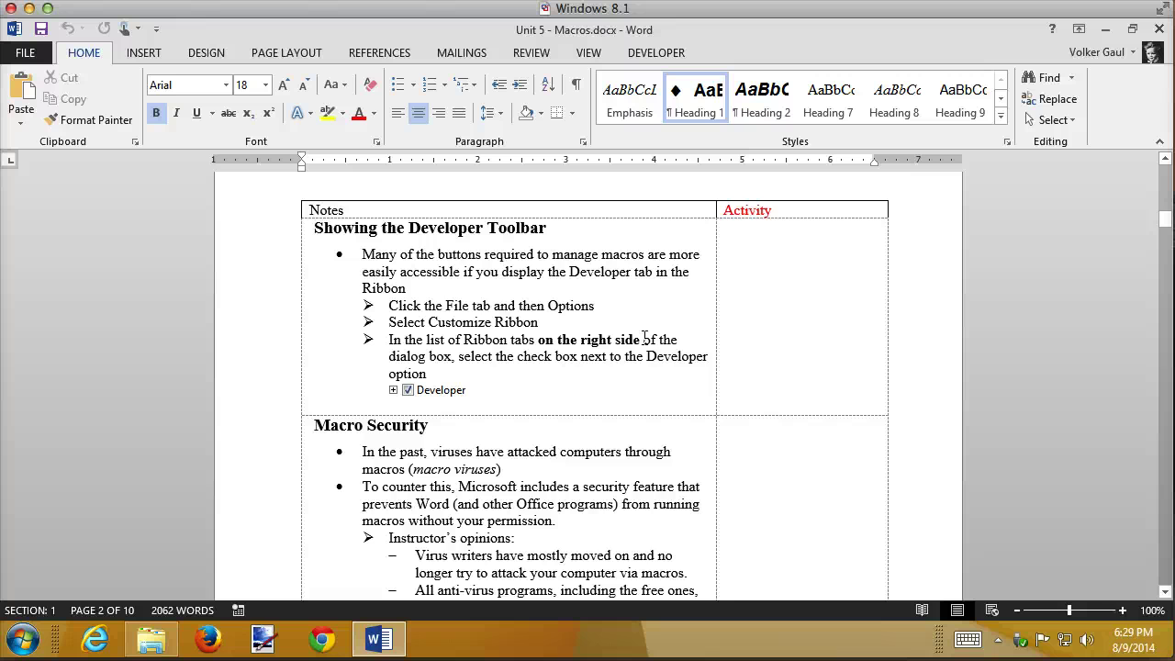
scroll(624, 375, "up", 6)
scroll(628, 374, "up", 5)
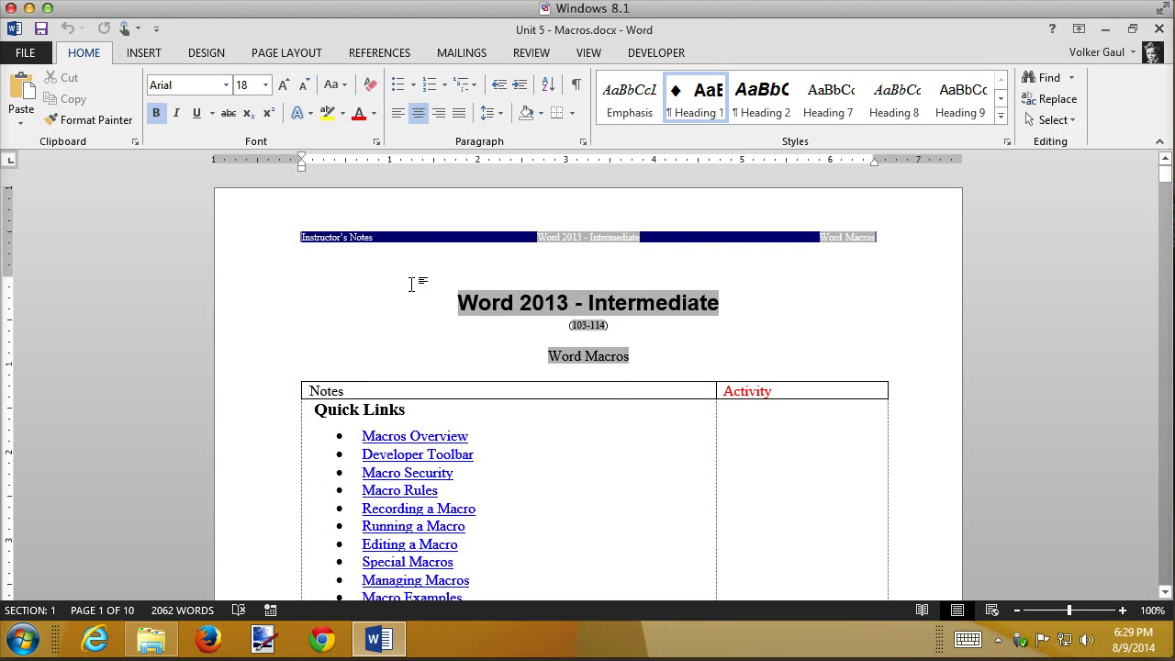
scroll(769, 289, "down", 3)
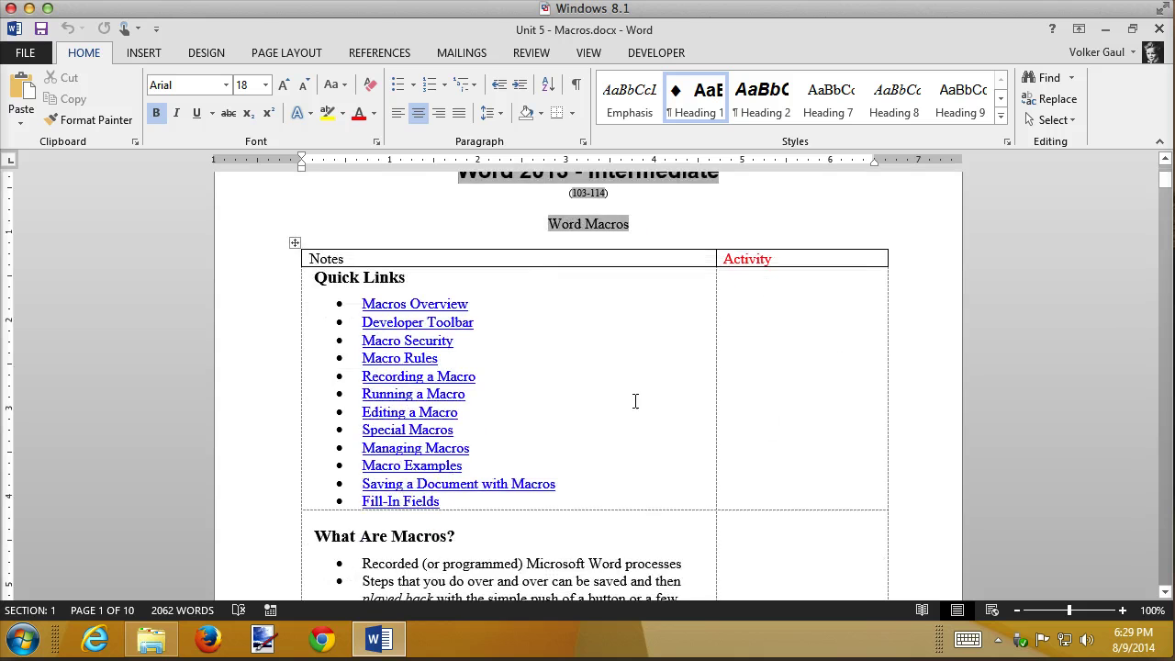
scroll(695, 475, "down", 12)
scroll(696, 481, "down", 20)
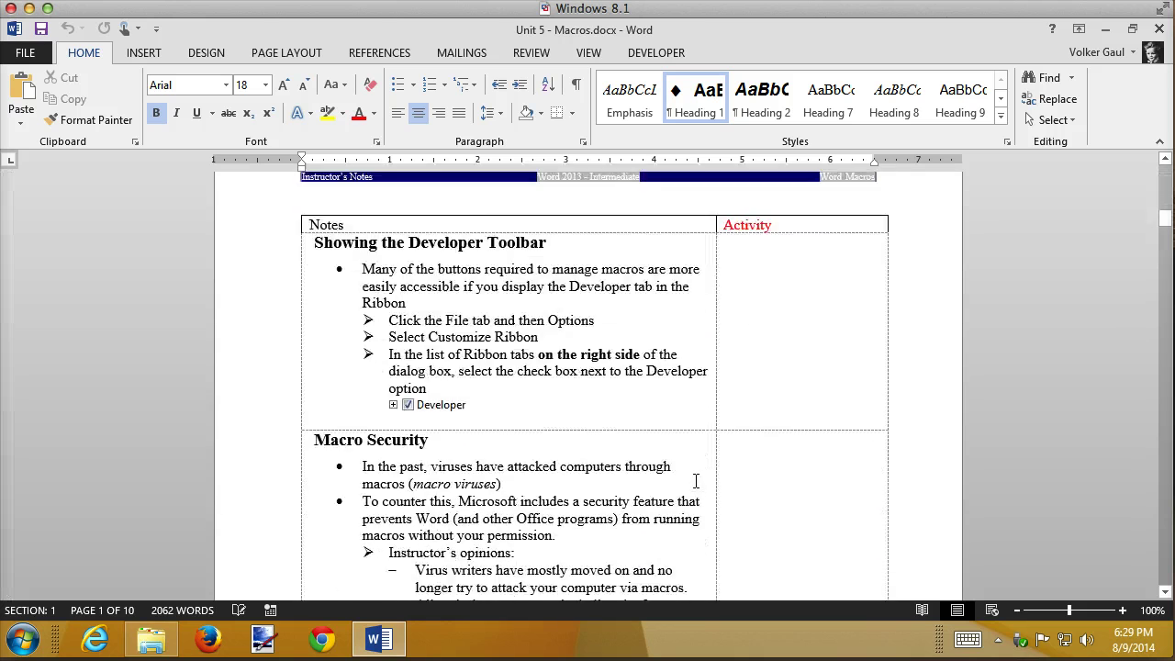
scroll(695, 481, "down", 9)
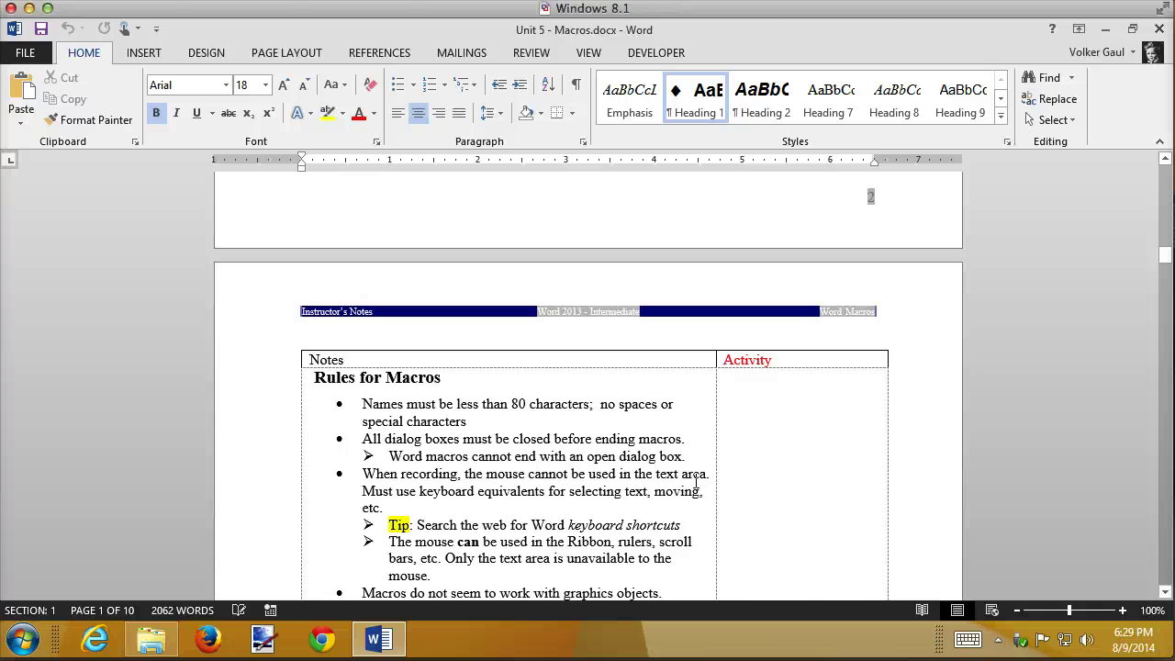
scroll(695, 481, "up", 3)
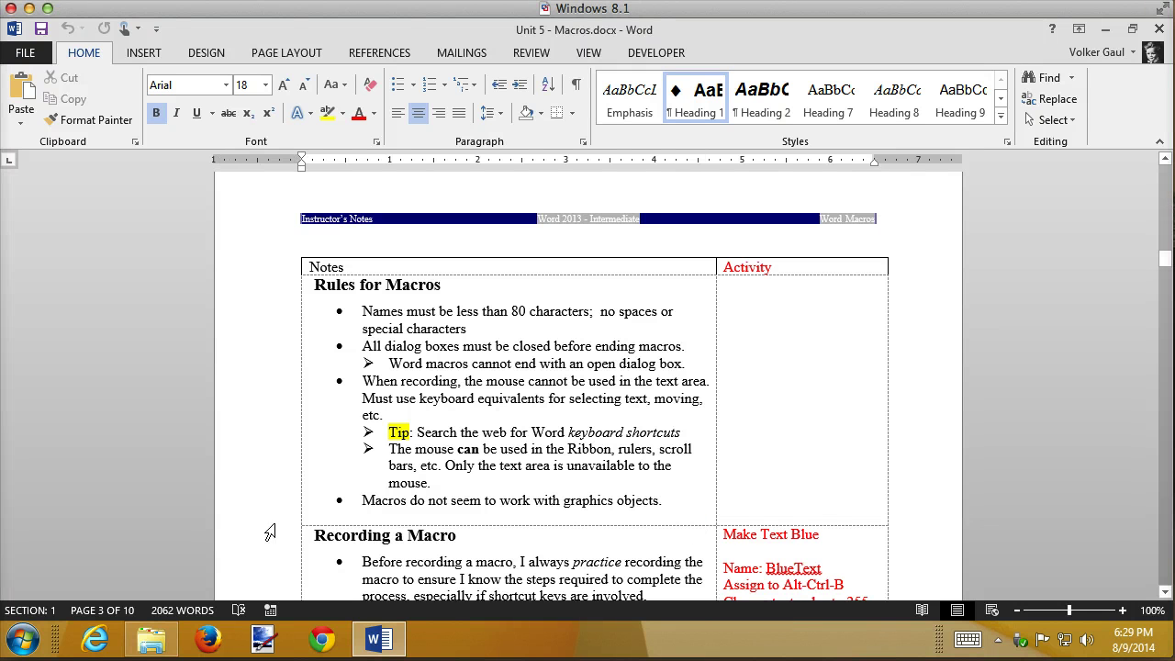
Step: Insert a blank table row between the Rules for Macros and Recording a Macro rows
mouse_move(280, 529)
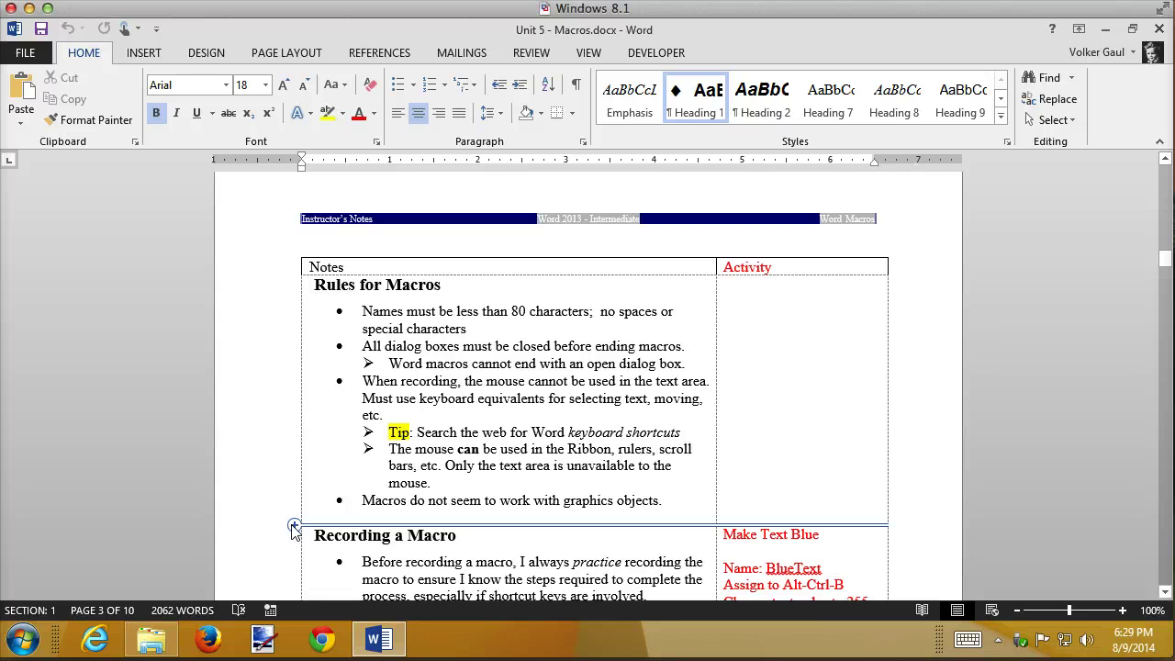
left_click(813, 363)
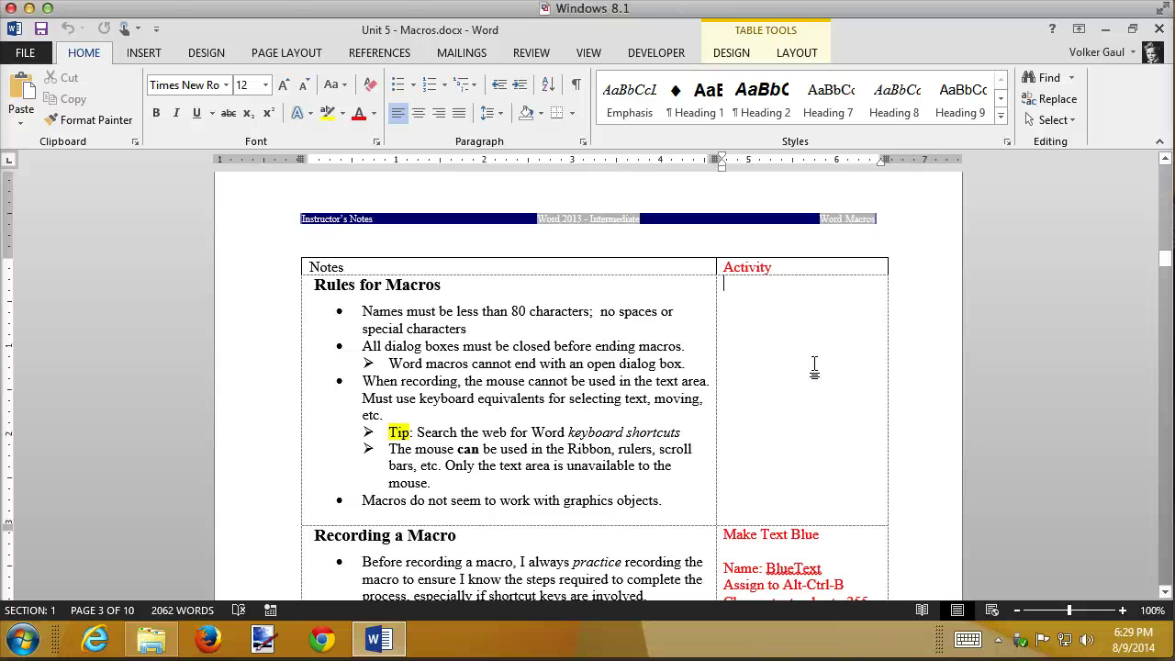
key("alt+j")
key("l")
key("b")
key("e")
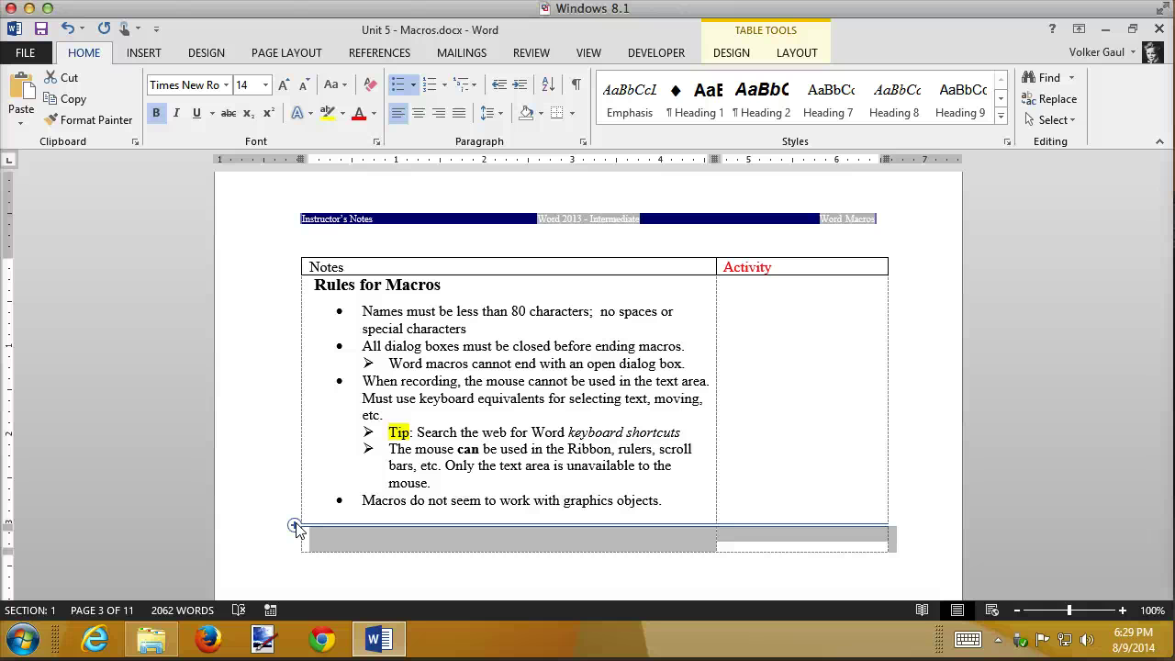
Step: Return to the Quick Links section on the first page and show the commands for inserting content
scroll(474, 472, "up", 3)
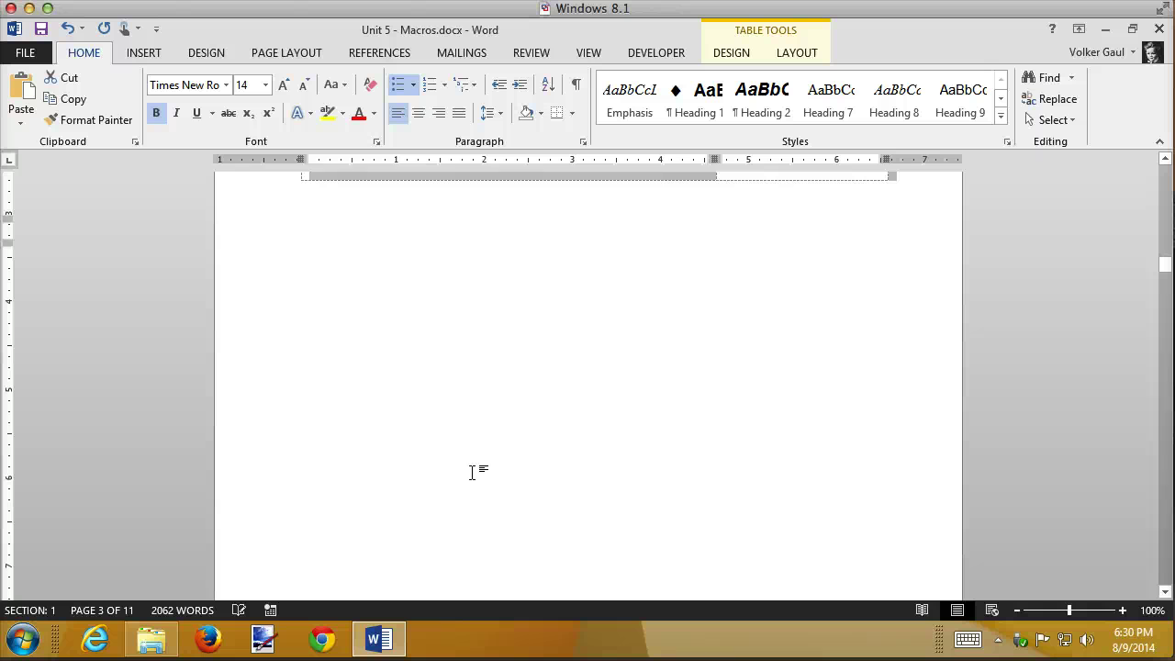
scroll(474, 472, "up", 3)
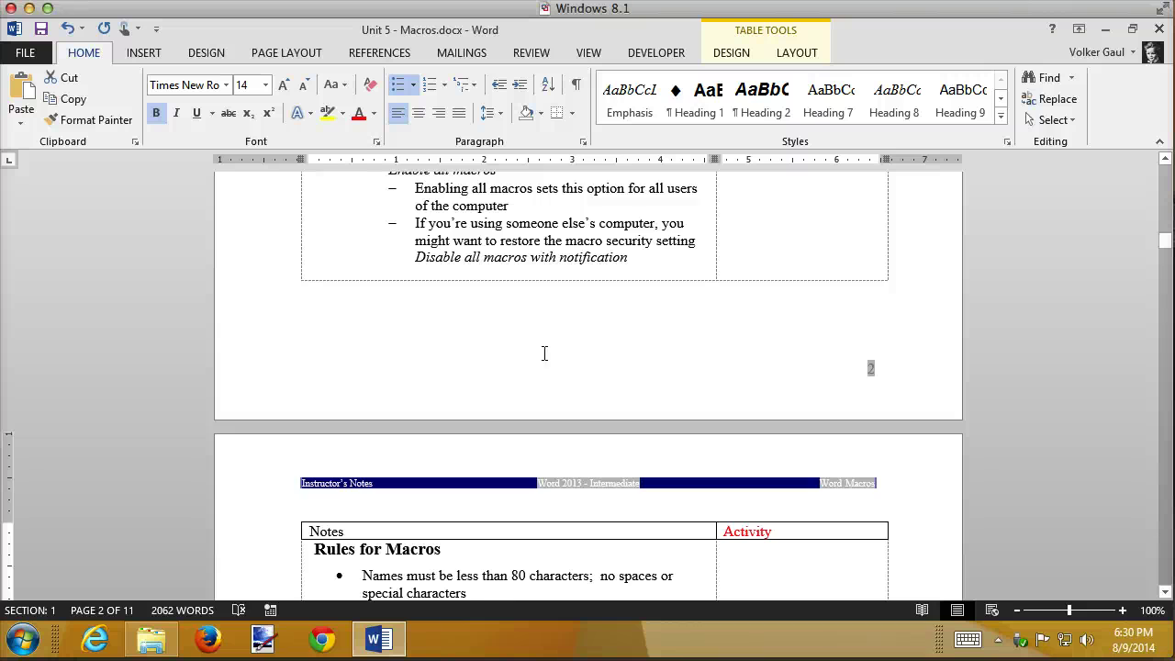
scroll(544, 353, "up", 18)
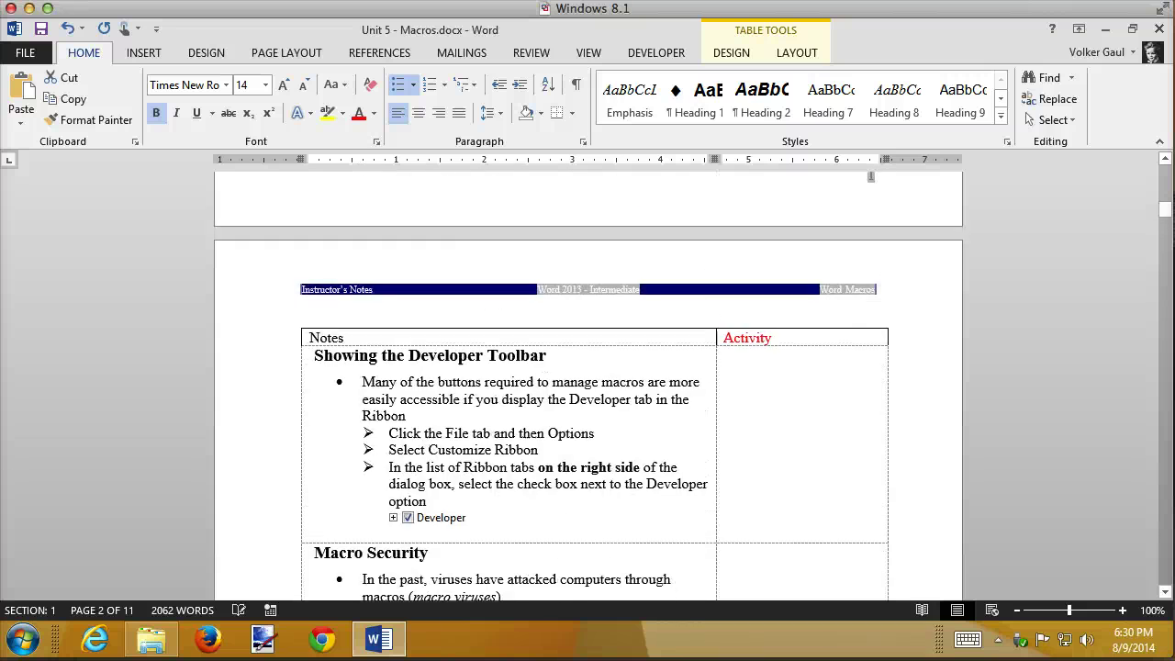
scroll(545, 358, "up", 9)
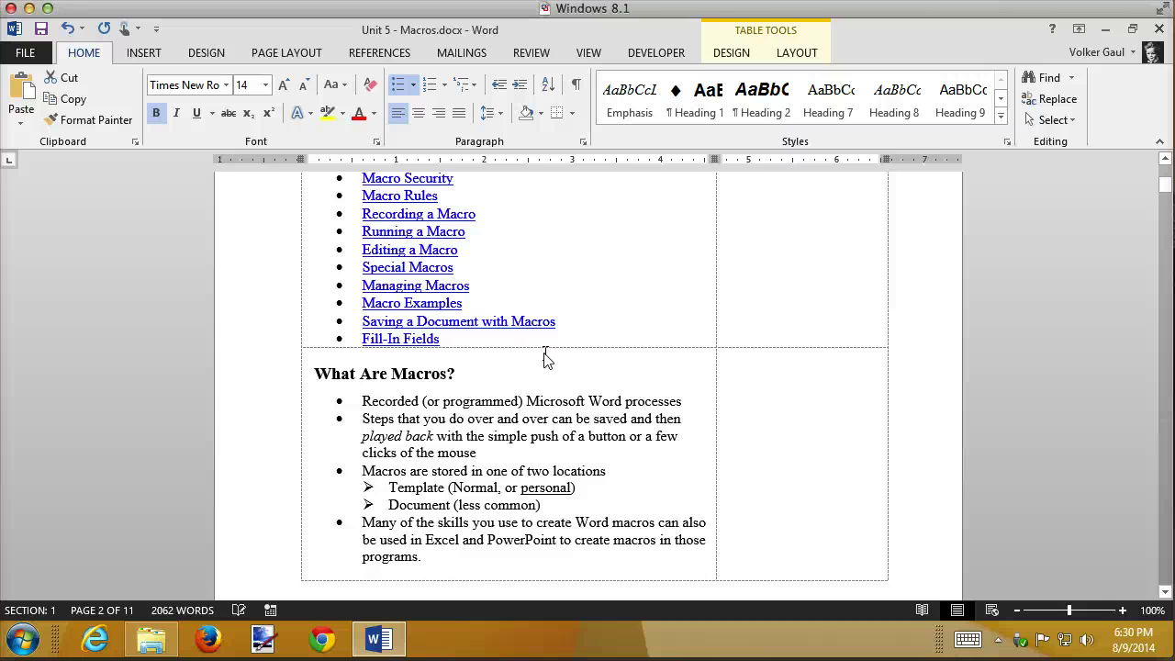
scroll(544, 358, "up", 3)
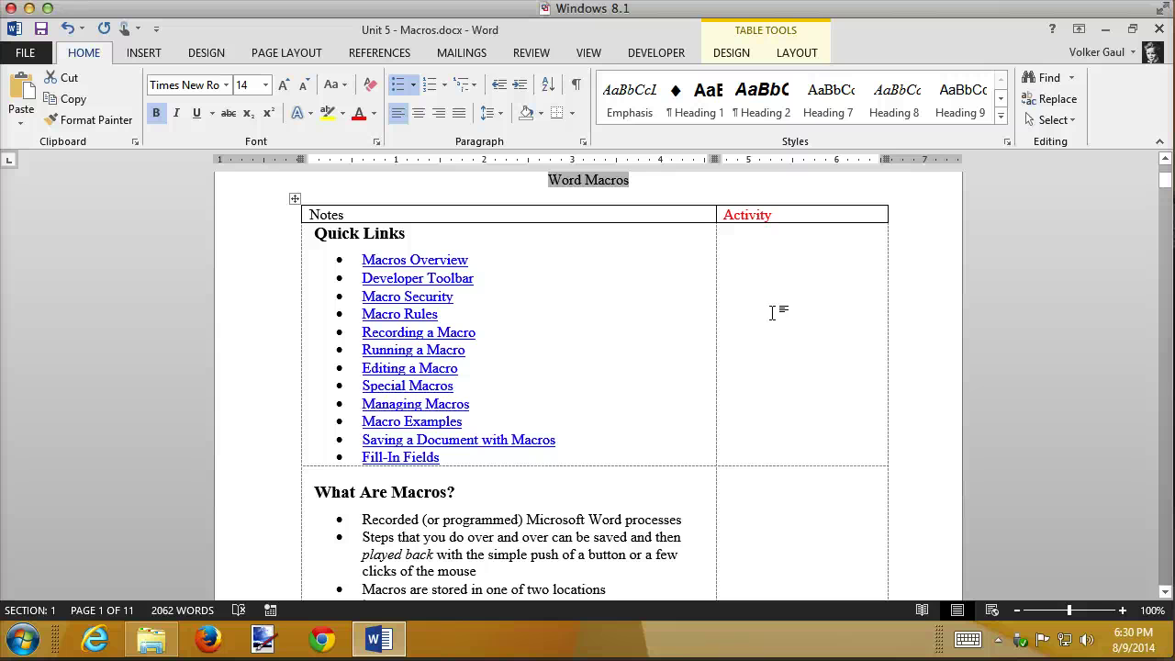
left_click(139, 53)
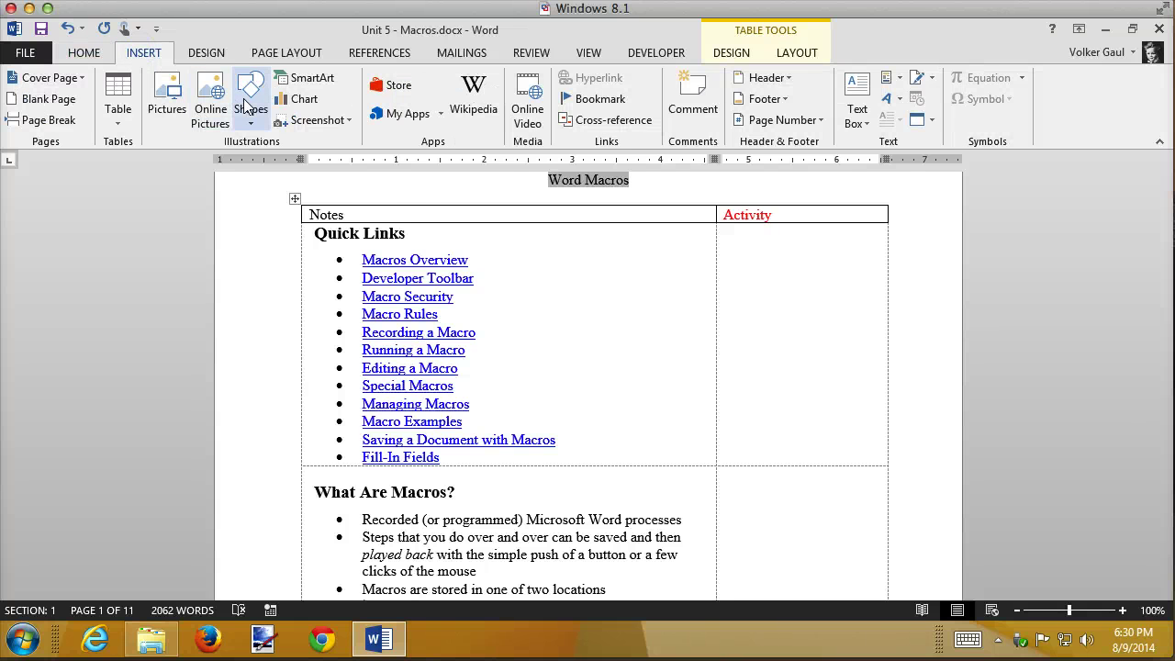